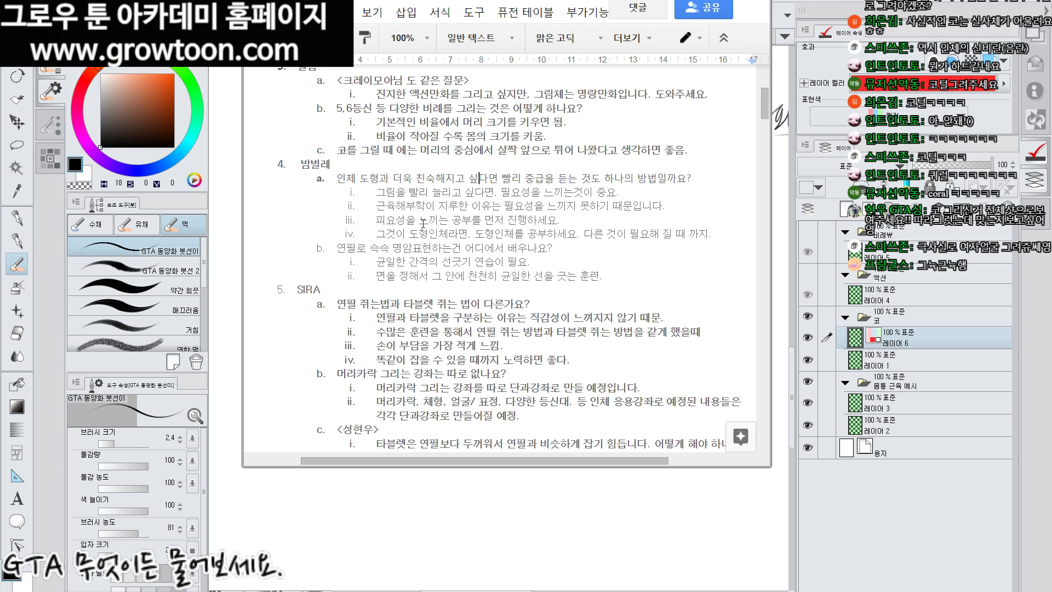
Highlight the first two answers under question 4a in the Q&A document while reading them
left_click_drag(378, 192, 649, 204)
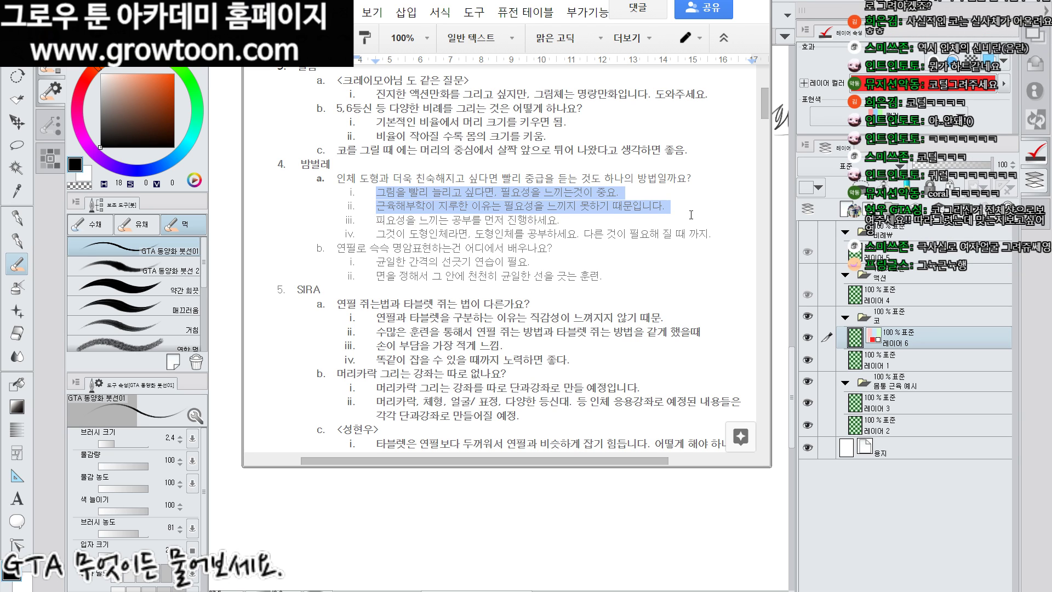
key("Right")
left_click(623, 206)
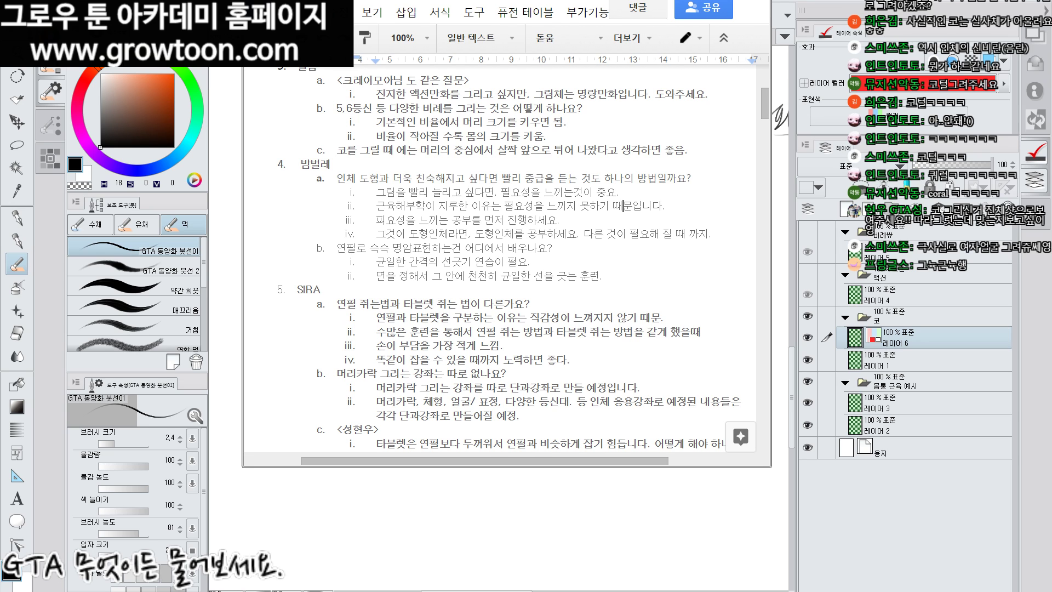
left_click_drag(732, 2, 727, 4)
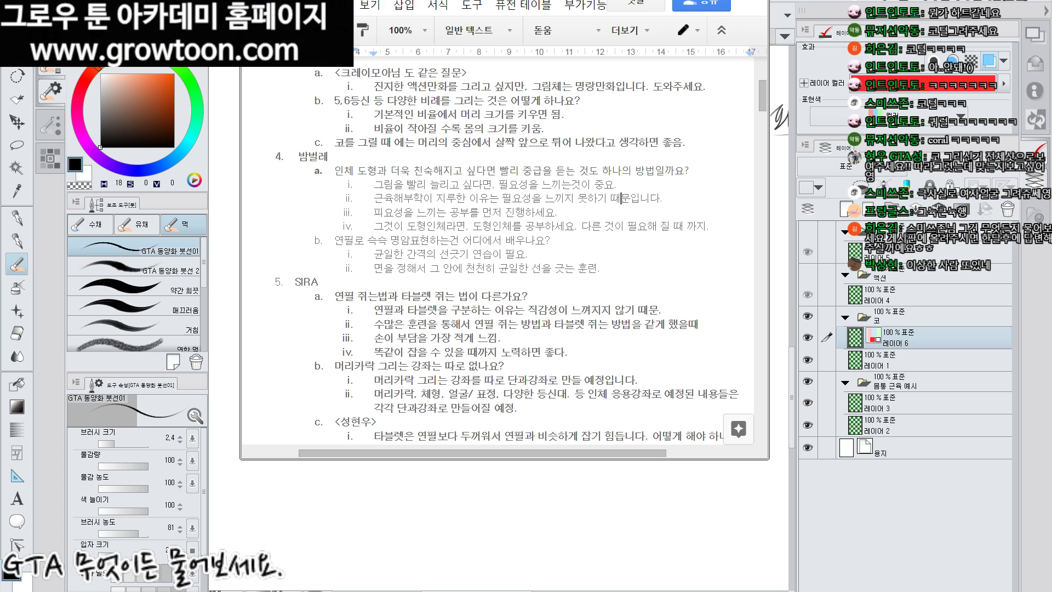
Switch to Clip Studio Paint and hide the red construction layer 레이어 6 in the 코 folder
left_click(889, 3)
mouse_move(559, 371)
left_mouse_down()
mouse_move(486, 159)
mouse_move(545, 389)
mouse_move(536, 450)
left_mouse_up()
scroll(536, 450, "down", 3)
scroll(537, 450, "up", 2)
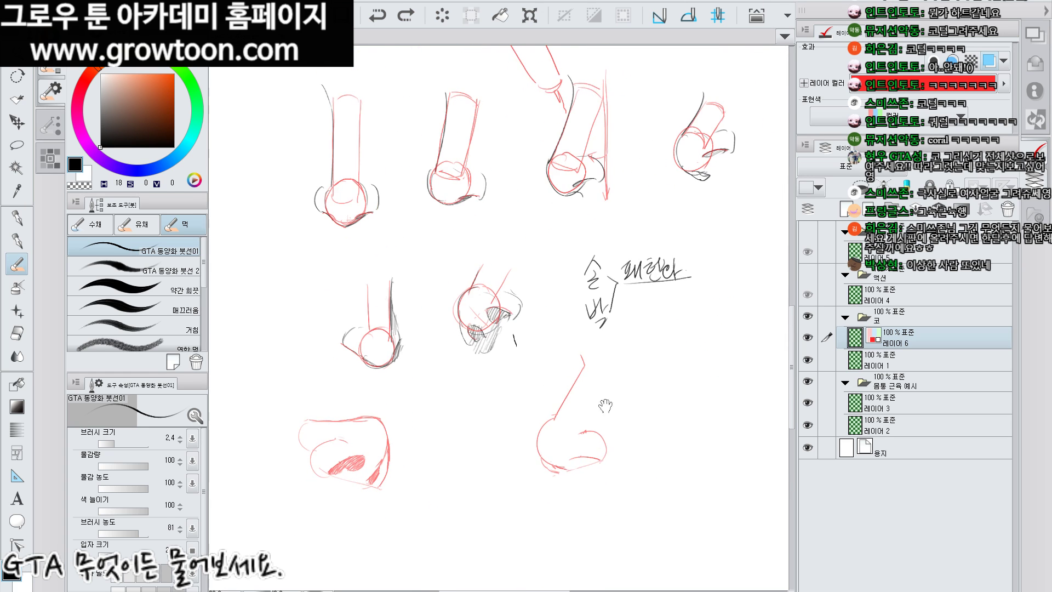
left_click(808, 338)
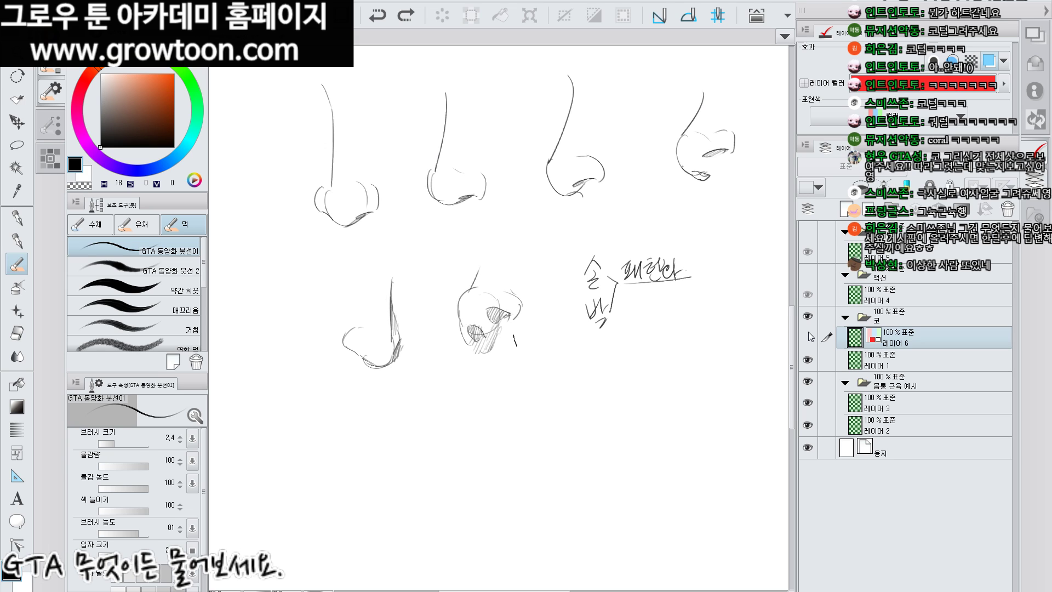
left_click_drag(559, 350, 524, 358)
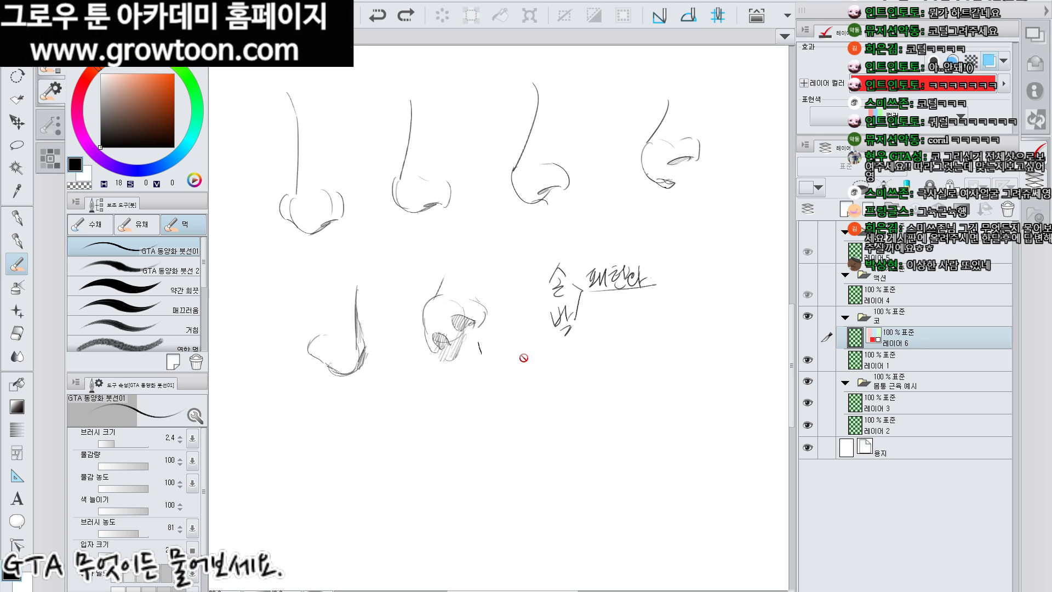
scroll(524, 357, "up", 3)
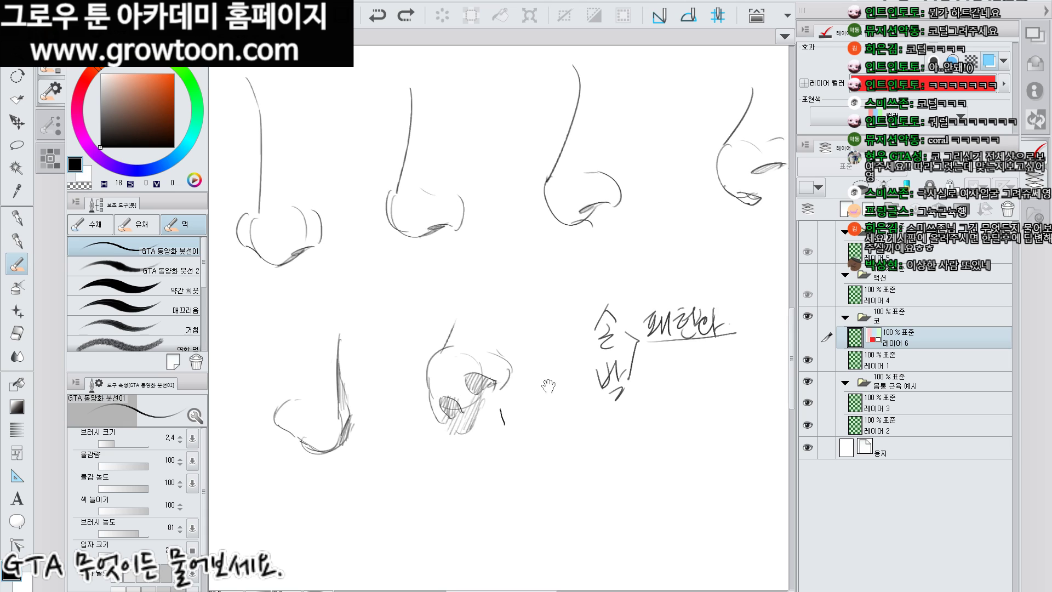
left_click_drag(548, 386, 531, 398)
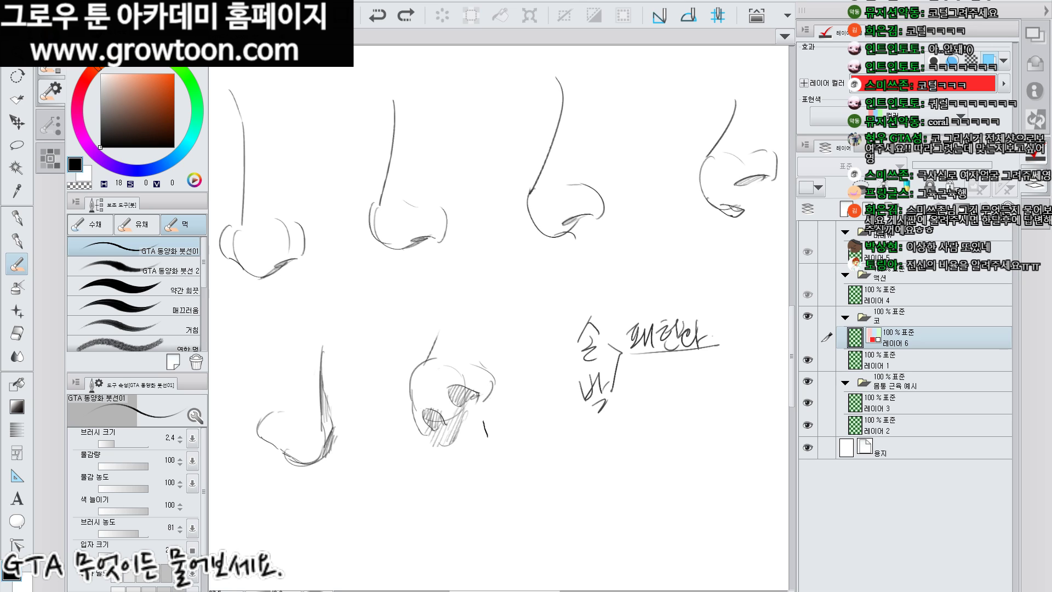
Select 레이어 5 in the 비례 folder as the active layer
key("alt+l")
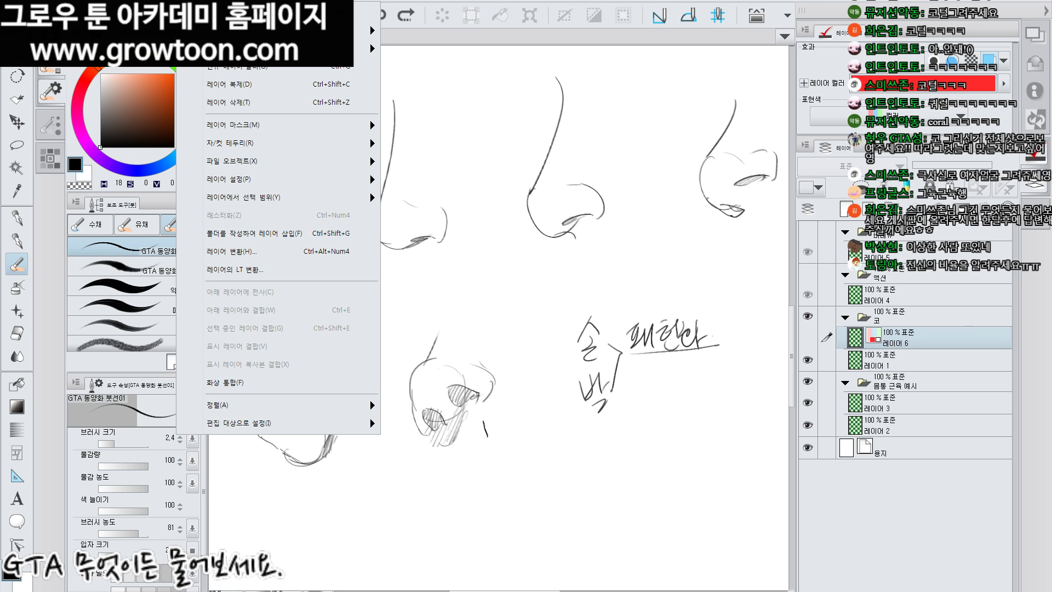
left_click(936, 250)
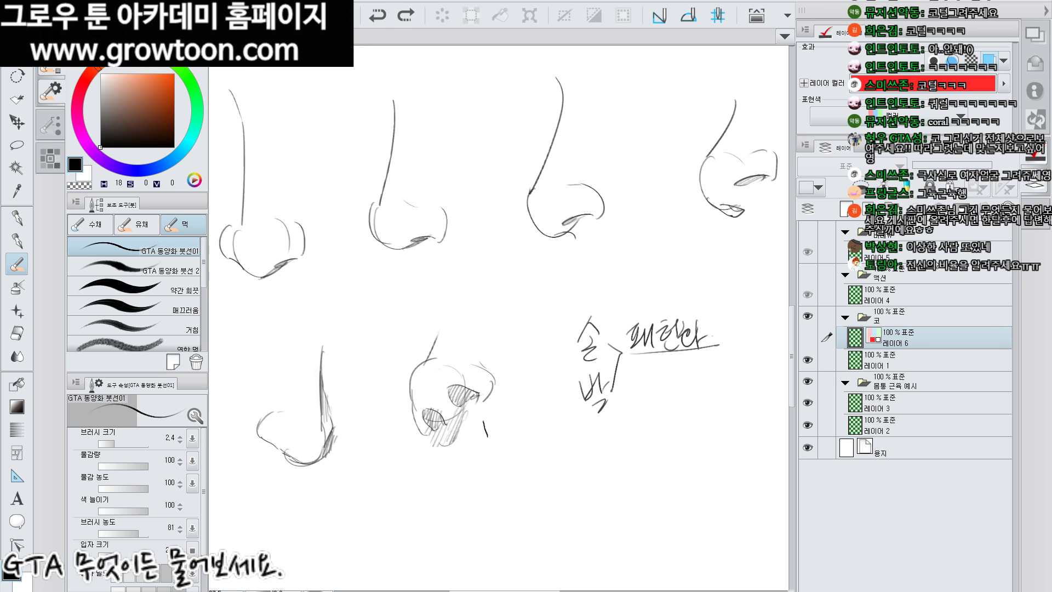
left_click(937, 253)
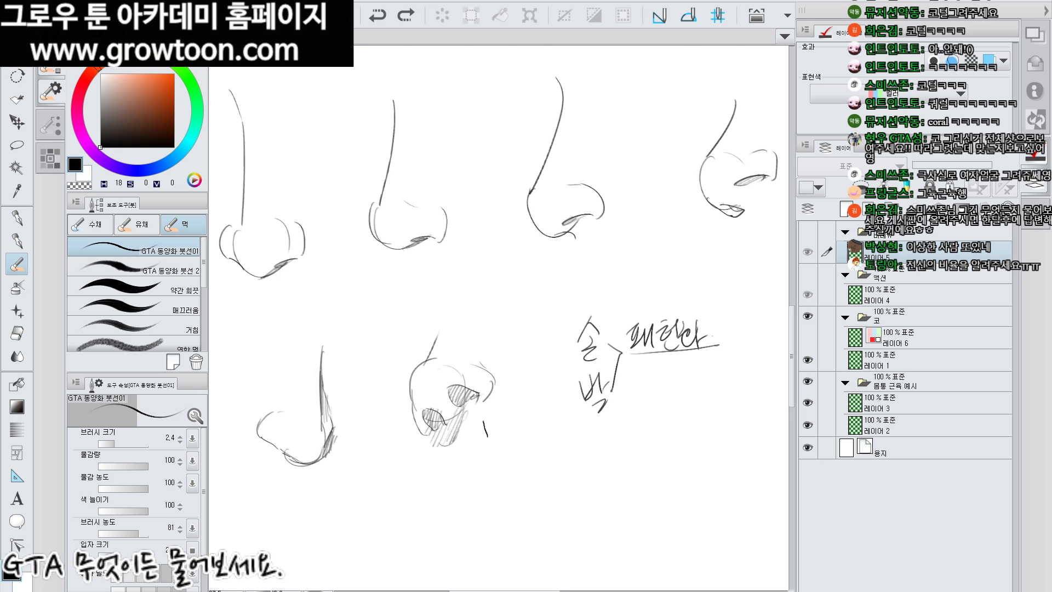
Switch to the Google Docs question list and examine the second answer under question 4a about studying anatomy
key("alt+Tab")
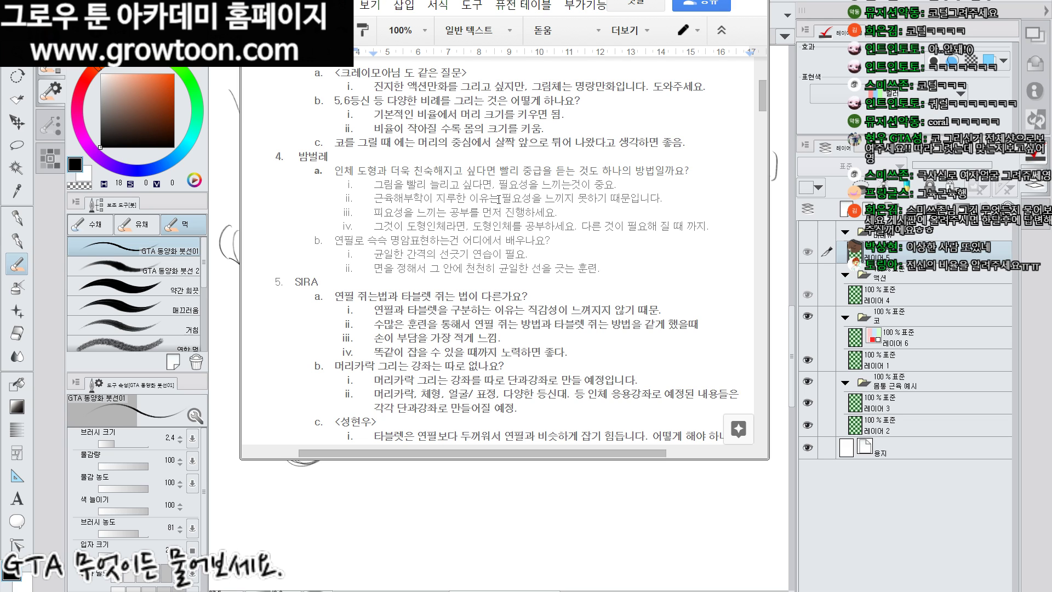
left_click(496, 241)
left_click(555, 241)
left_click_drag(513, 198, 599, 197)
left_click(599, 197)
left_click_drag(383, 198, 423, 198)
left_click(425, 199)
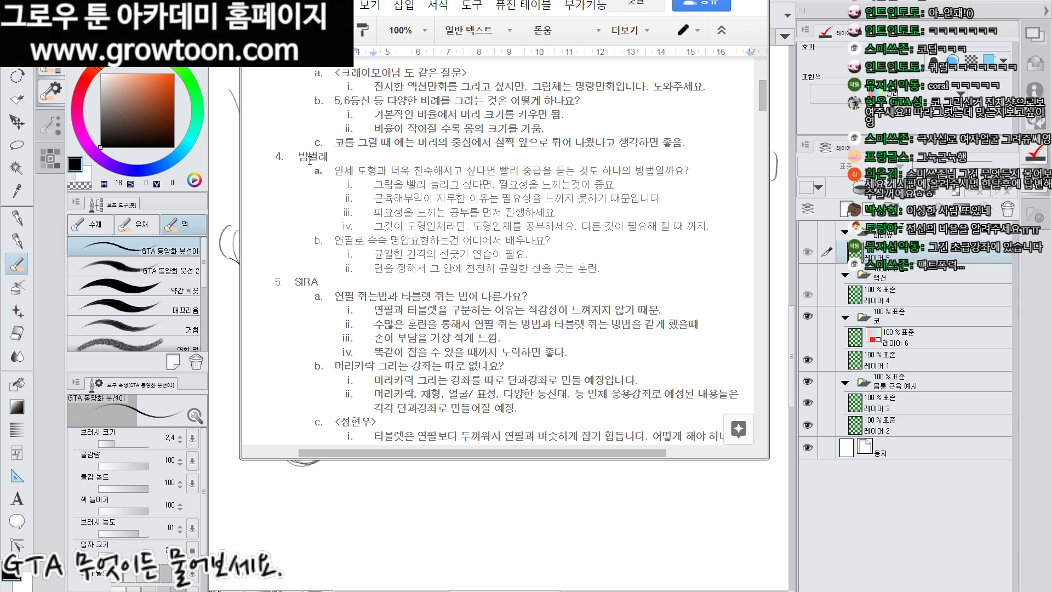
Go over the end of section 4 and examine question 5a about holding a pencil versus a tablet pen
left_click_drag(310, 159, 534, 311)
left_click(434, 311)
scroll(364, 248, "down", 1)
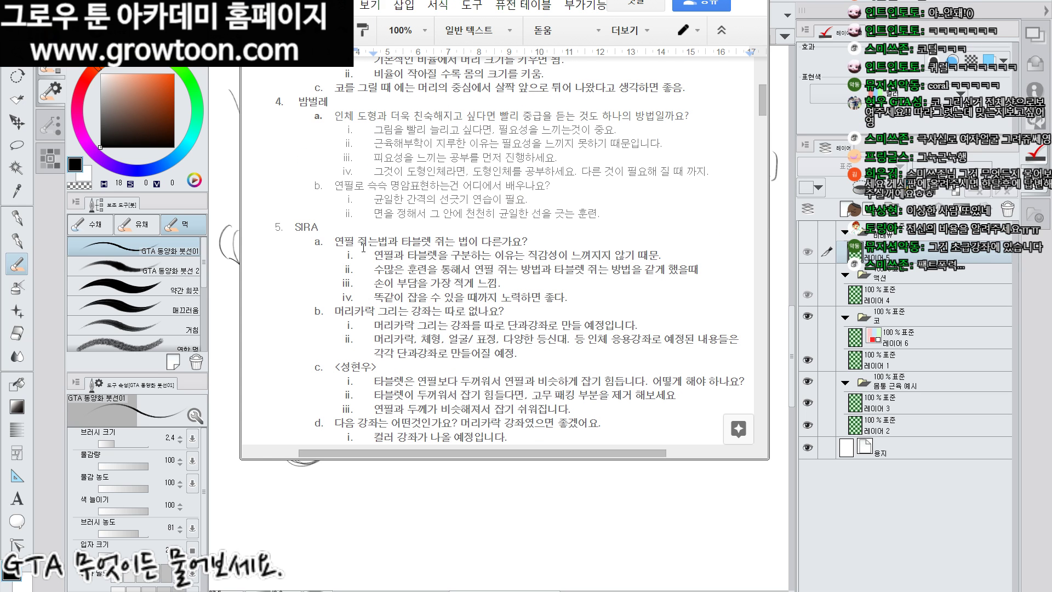
left_click_drag(296, 226, 699, 270)
left_click(458, 261)
scroll(458, 262, "down", 1)
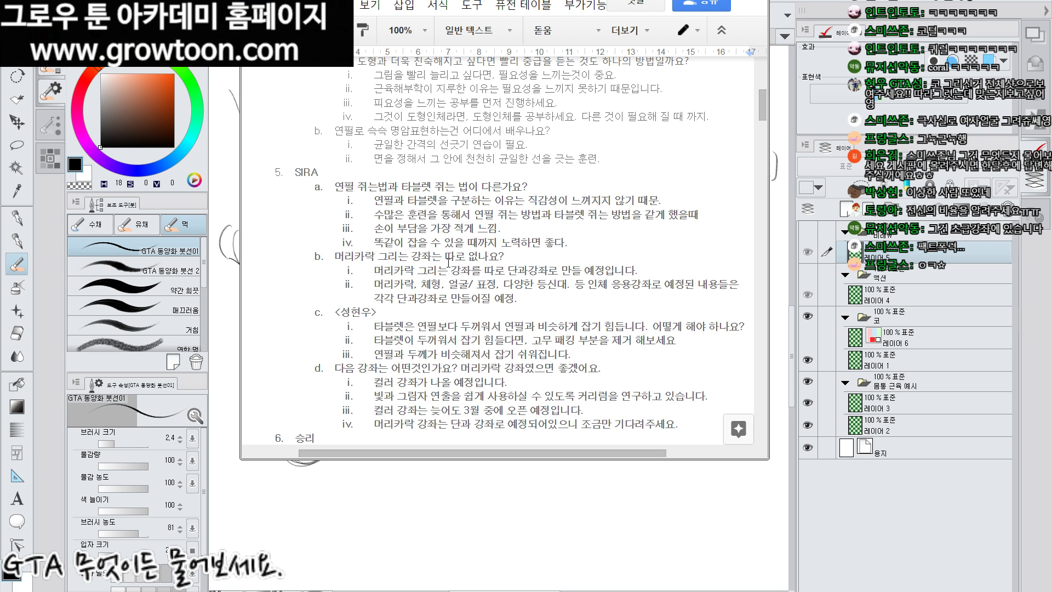
Highlight the first answer under question 5a about intuitiveness while reading it
left_click_drag(373, 200, 666, 201)
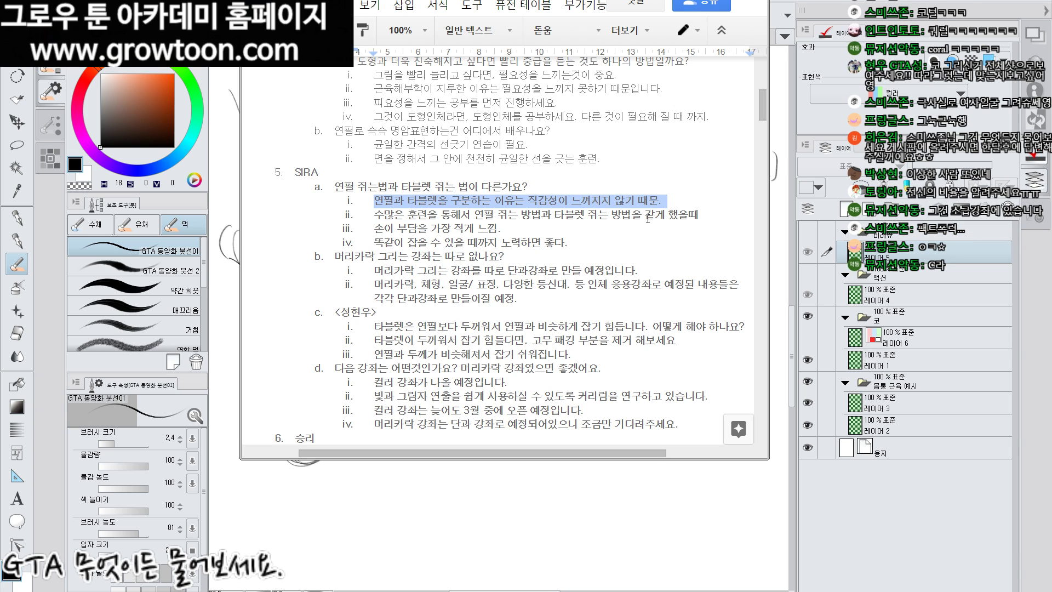
left_click_drag(374, 199, 548, 201)
left_click_drag(560, 201, 625, 201)
left_click(662, 201)
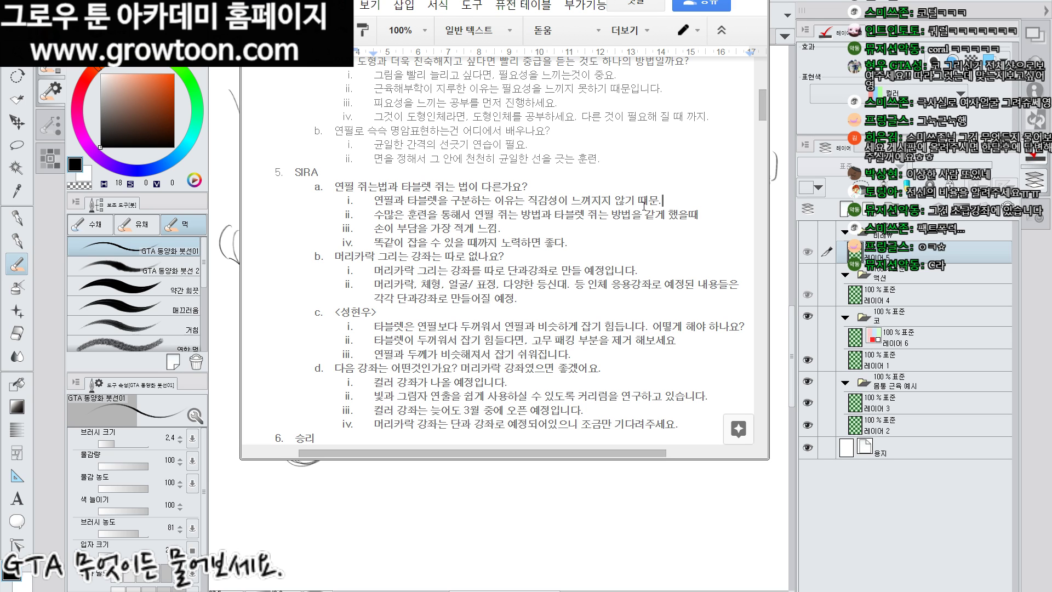
Return to Clip Studio Paint, hide the 코 folder, and add a new folder with a blank layer at the top of the stack
key("alt+Tab")
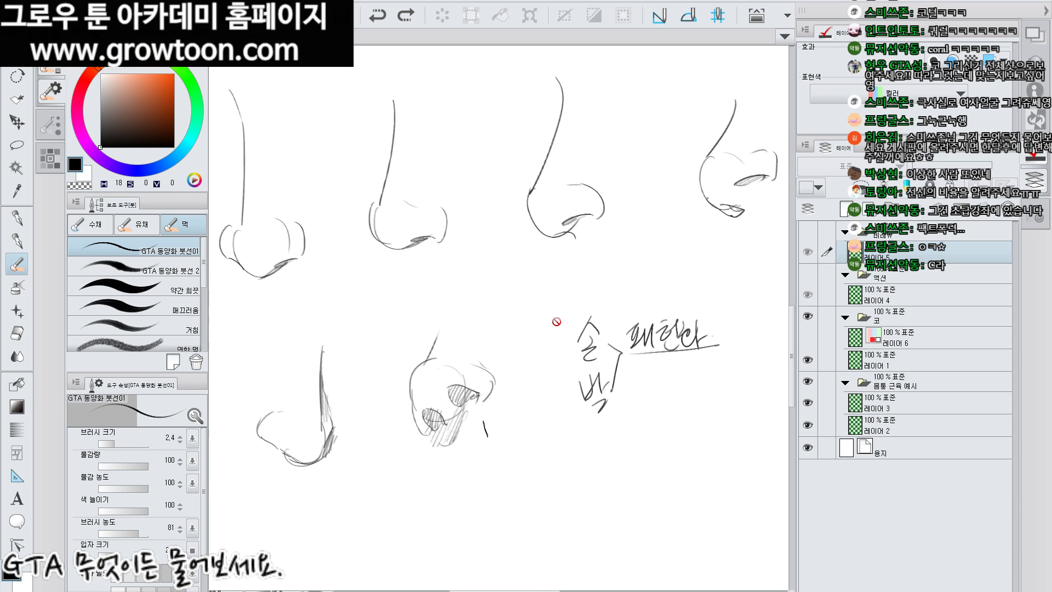
left_click_drag(572, 429, 590, 309)
left_click(808, 316)
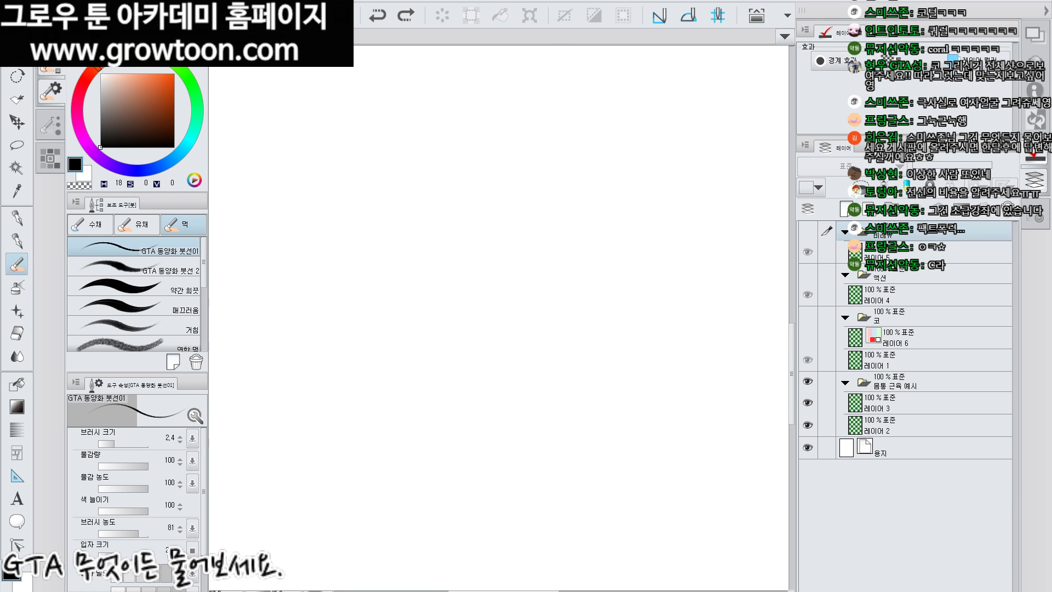
key("ctrl+shift+n")
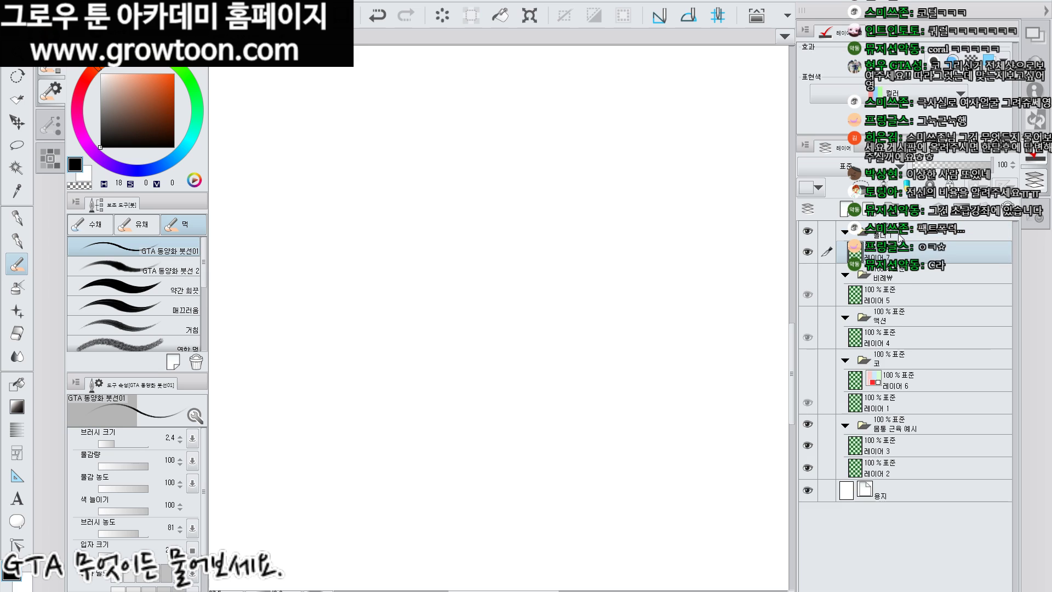
Sketch a large slanted pencil with its tip touching the edge of a round face with two dot eyes
mouse_move(495, 151)
left_mouse_down()
mouse_move(419, 266)
mouse_move(446, 286)
left_mouse_up()
mouse_move(533, 188)
left_mouse_down()
mouse_move(446, 286)
mouse_move(392, 318)
left_mouse_up()
mouse_move(419, 265)
left_mouse_down()
mouse_move(378, 331)
mouse_move(425, 276)
left_mouse_up()
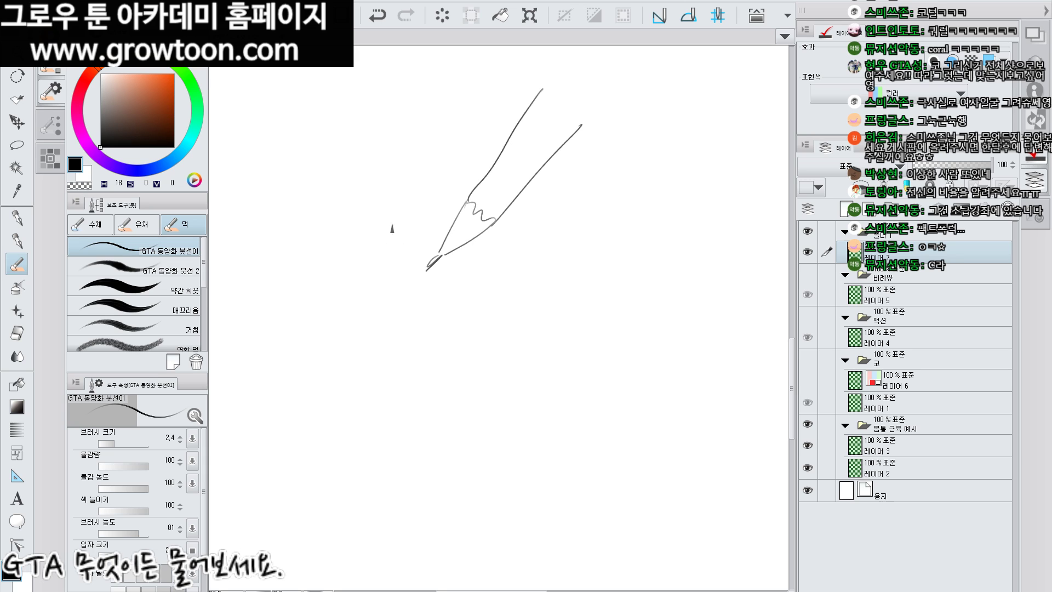
mouse_move(392, 225)
left_mouse_down()
mouse_move(330, 272)
mouse_move(400, 334)
mouse_move(423, 255)
mouse_move(428, 269)
mouse_move(405, 260)
mouse_move(360, 273)
left_mouse_up()
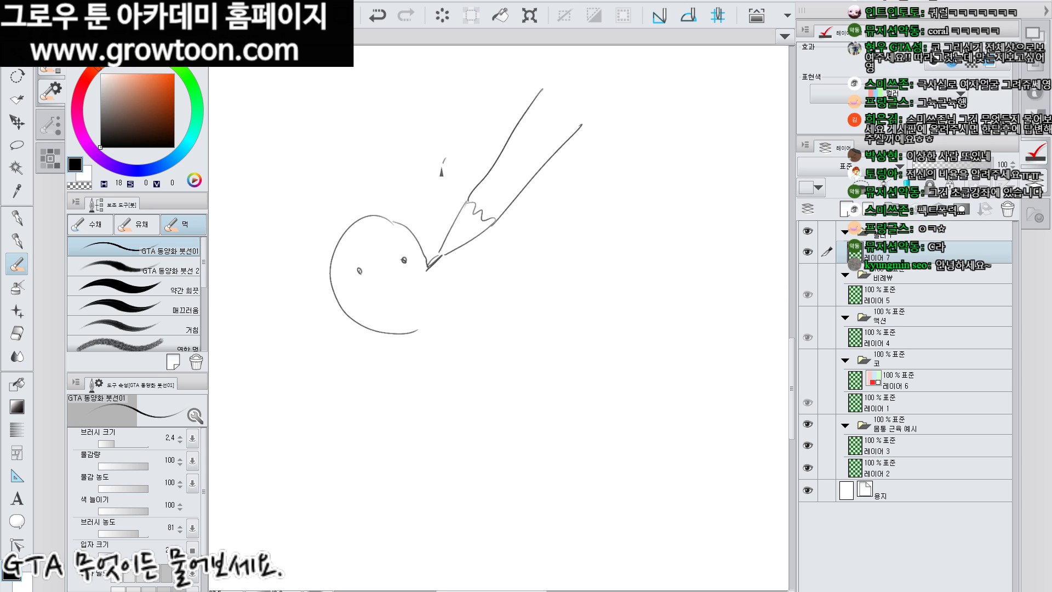
Handwrite "직감!" with a small arrow above the pencil tip, and darken the pencil's lead
left_click_drag(444, 160, 437, 184)
left_click_drag(396, 125, 415, 135)
left_click_drag(403, 143, 407, 157)
left_click_drag(420, 116, 425, 138)
mouse_move(430, 112)
left_mouse_down()
mouse_move(432, 132)
mouse_move(449, 143)
mouse_move(452, 133)
left_mouse_up()
left_click(454, 150)
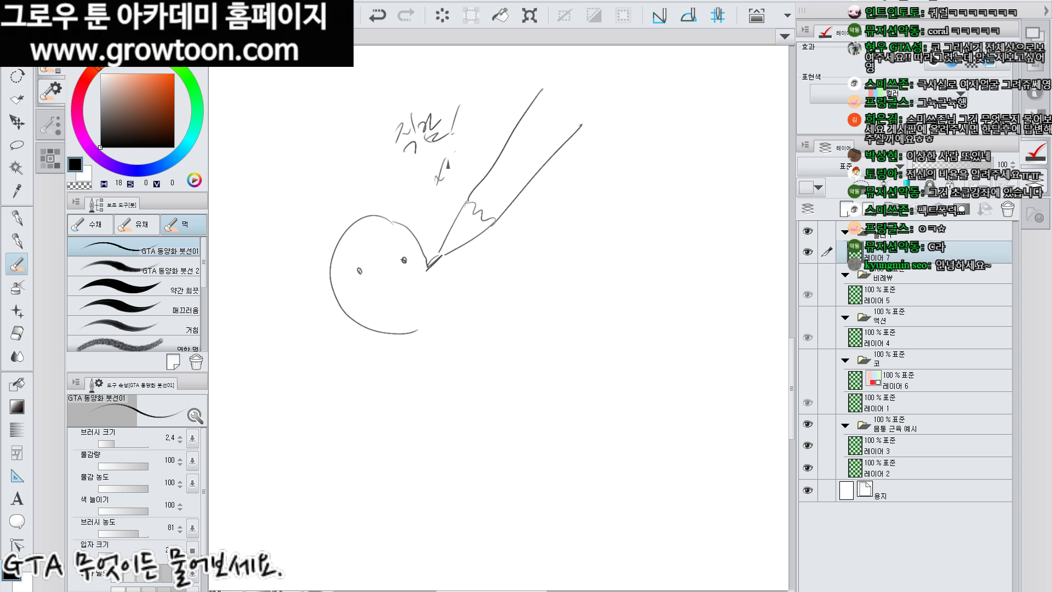
left_click_drag(433, 266, 445, 252)
left_click_drag(434, 263, 438, 255)
left_click_drag(415, 389, 660, 170)
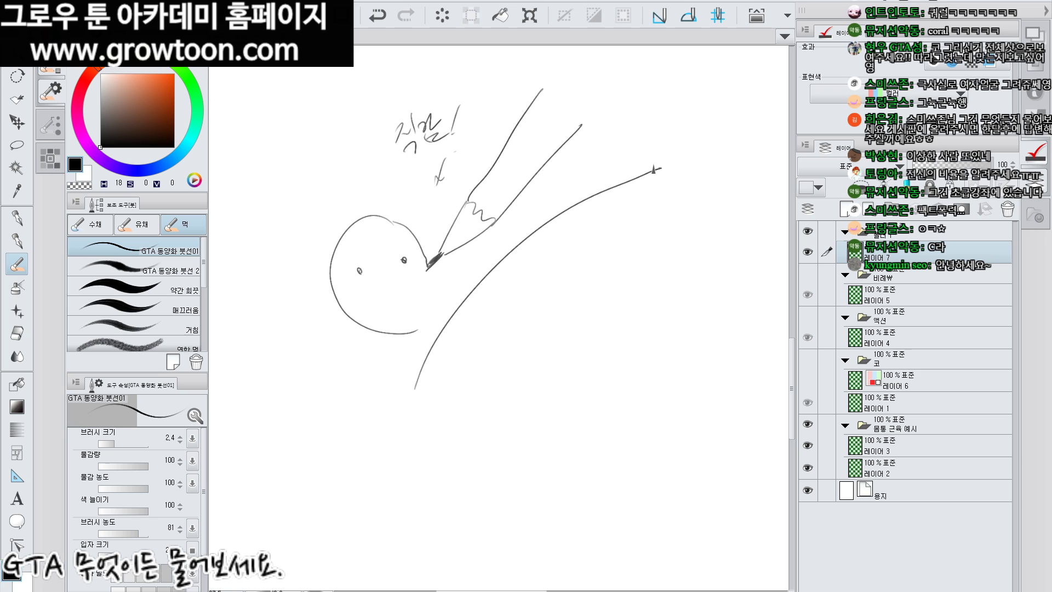
Sketch a tilted four-sided drawing tablet in the empty area below the face and pencil
mouse_move(599, 306)
left_mouse_down()
mouse_move(516, 336)
mouse_move(565, 222)
left_mouse_up()
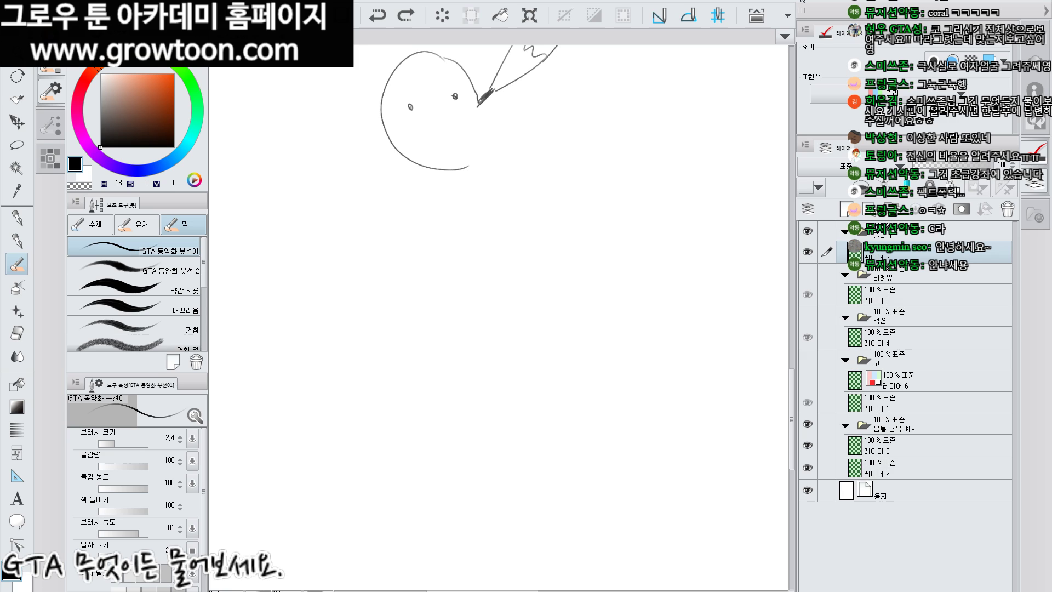
scroll(568, 387, "down", 1)
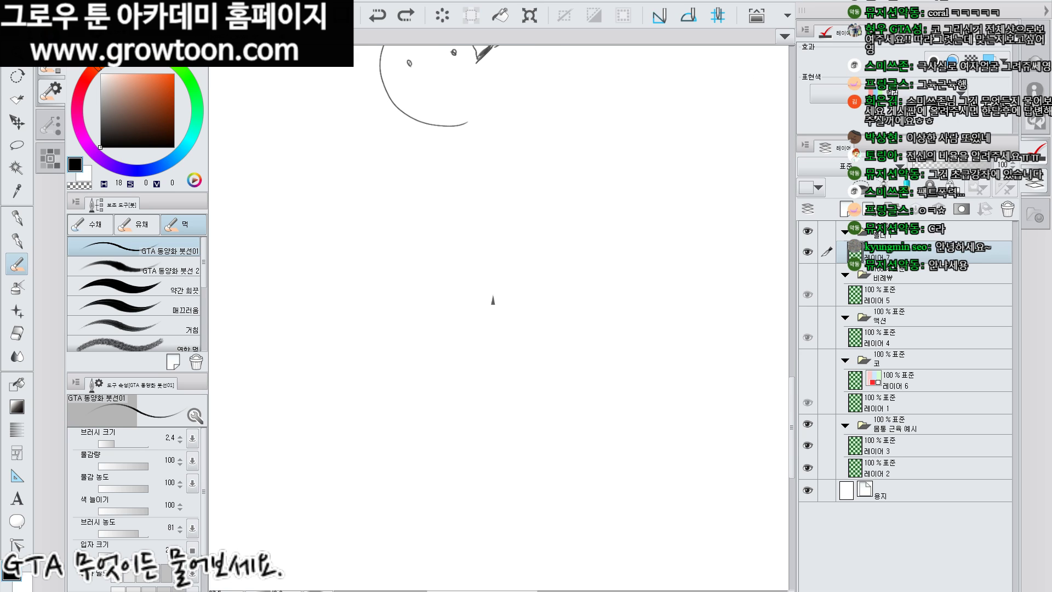
mouse_move(491, 293)
left_mouse_down()
mouse_move(543, 362)
mouse_move(625, 239)
mouse_move(641, 241)
mouse_move(689, 316)
left_mouse_up()
key("ctrl+z")
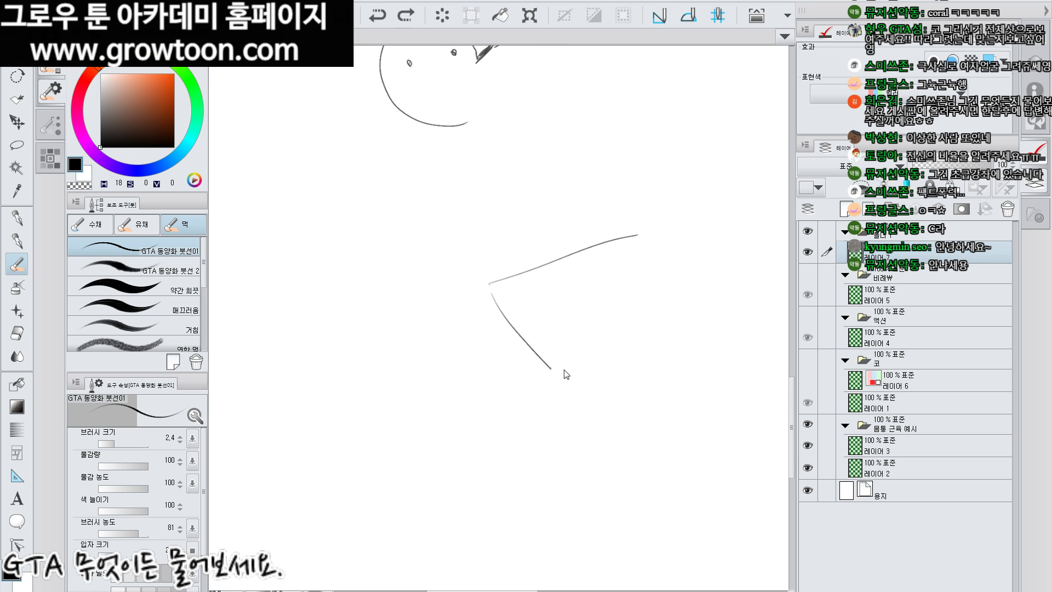
left_click_drag(560, 374, 721, 323)
left_click_drag(653, 242, 719, 303)
left_click_drag(606, 336, 598, 341)
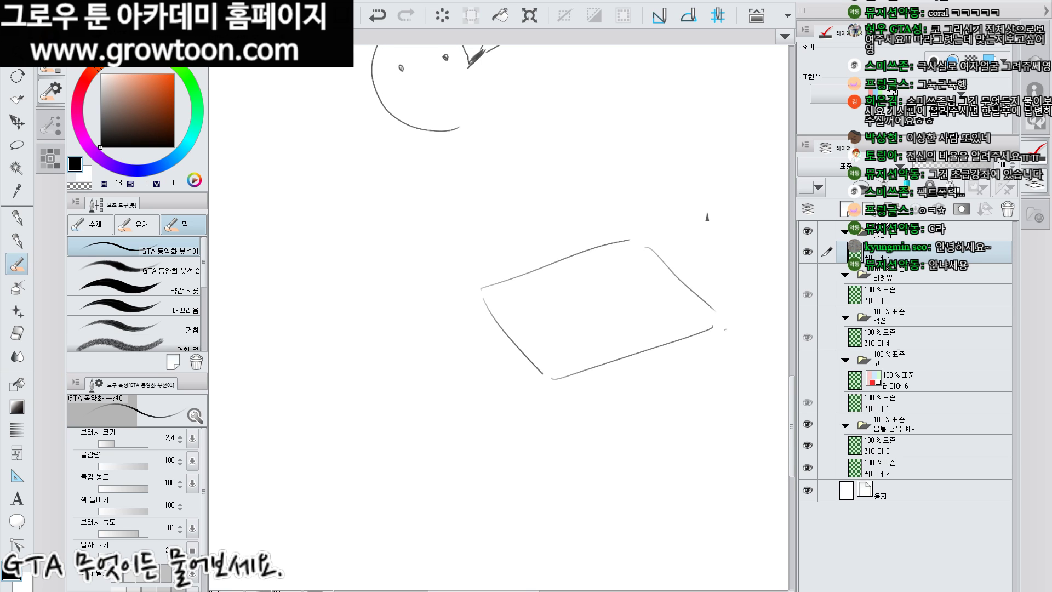
Draw a slim stylus slanting down with its tip resting on the tablet surface
mouse_move(660, 228)
left_mouse_down()
mouse_move(674, 235)
mouse_move(637, 292)
left_mouse_up()
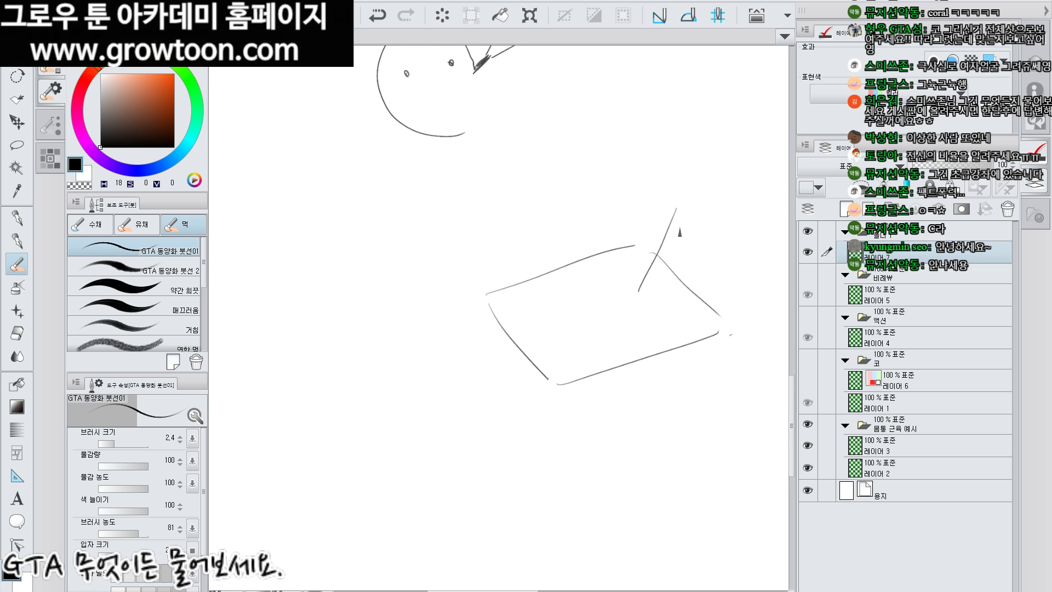
key("ctrl+z")
left_click_drag(662, 203, 610, 277)
left_click_drag(666, 207, 592, 310)
left_click_drag(608, 289, 589, 317)
left_click_drag(569, 303, 574, 301)
left_click_drag(442, 261, 516, 329)
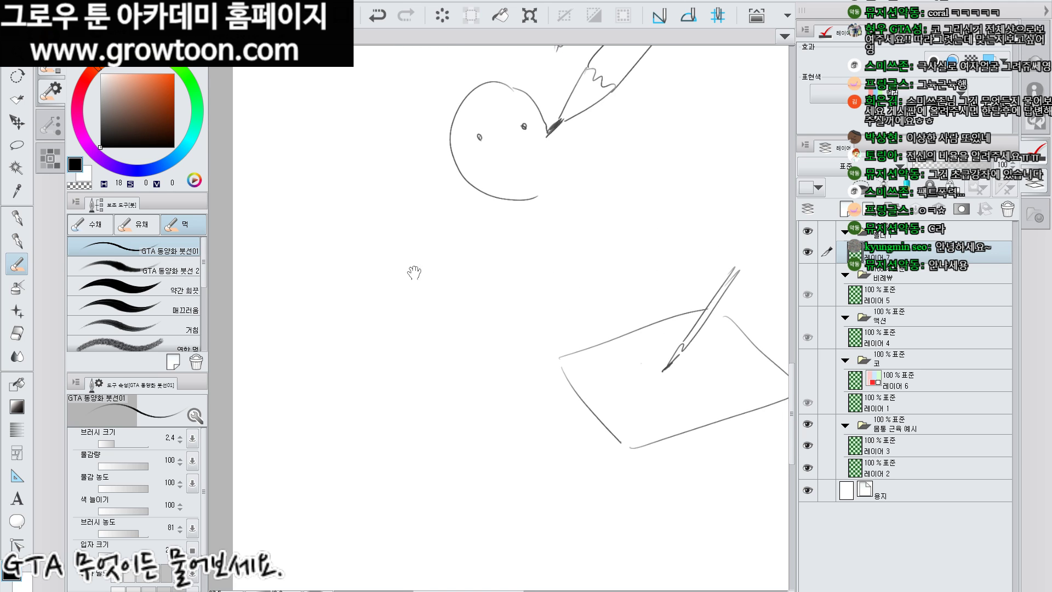
left_click_drag(413, 273, 433, 318)
left_click_drag(323, 186, 340, 447)
mouse_move(327, 196)
left_mouse_down()
mouse_move(465, 189)
mouse_move(654, 340)
left_mouse_up()
key("ctrl+z")
key("ctrl+z")
key("ctrl+z")
key("ctrl+z")
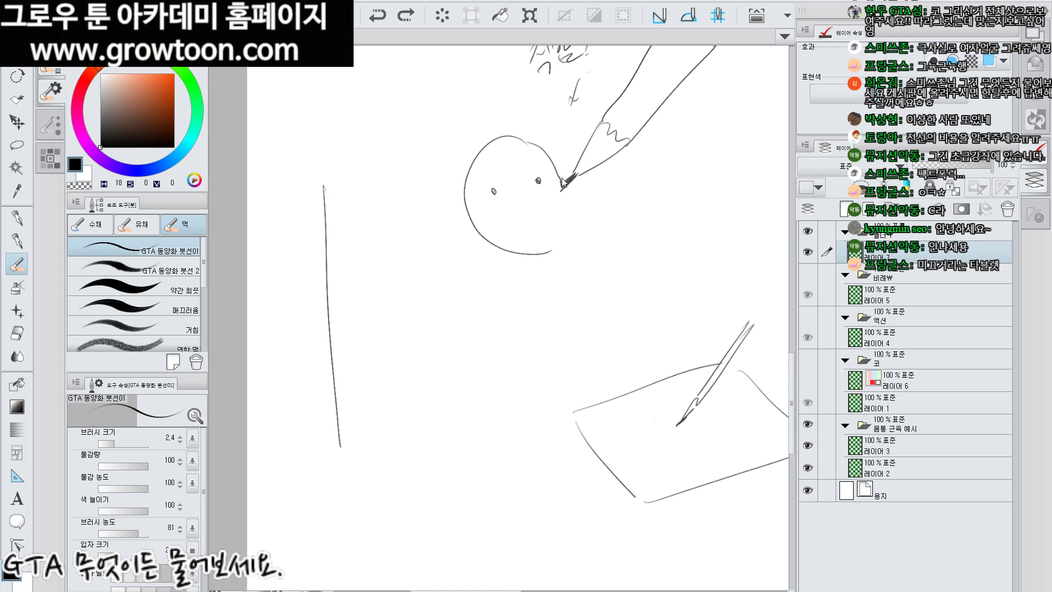
Draw a large monitor frame around the round face, above the tablet
left_click_drag(548, 80, 322, 252)
mouse_move(327, 291)
left_mouse_down()
mouse_move(363, 394)
mouse_move(635, 333)
left_mouse_up()
mouse_move(550, 79)
left_mouse_down()
mouse_move(626, 70)
mouse_move(640, 317)
left_mouse_up()
Erase the pencil inside the monitor frame, redraw the circle's broken edge, and add a small cursor mark at its end
key("e")
mouse_move(582, 175)
left_mouse_down()
mouse_move(595, 138)
mouse_move(610, 169)
mouse_move(624, 124)
left_mouse_up()
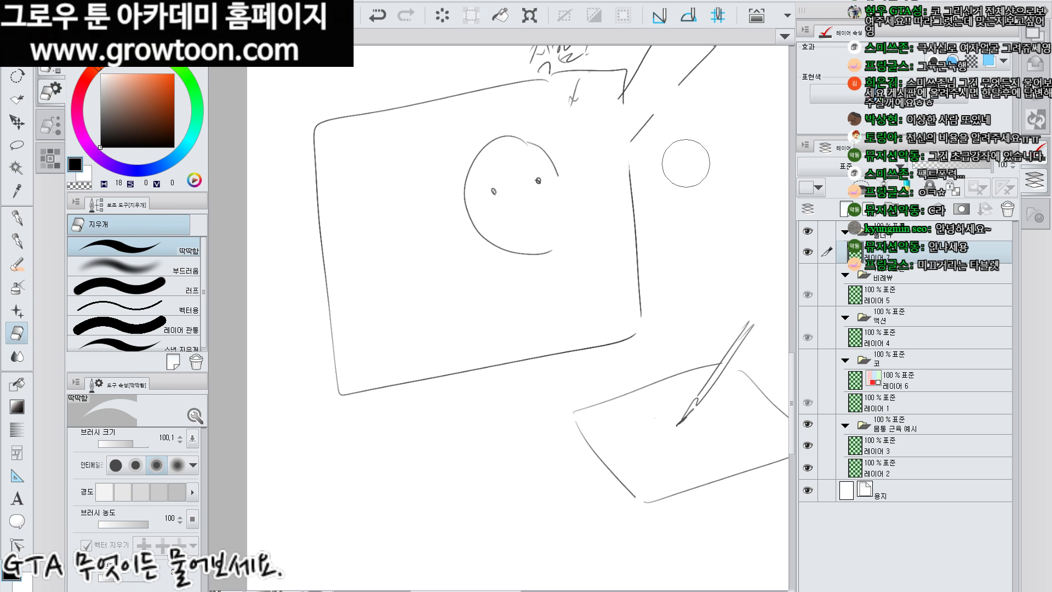
key("b")
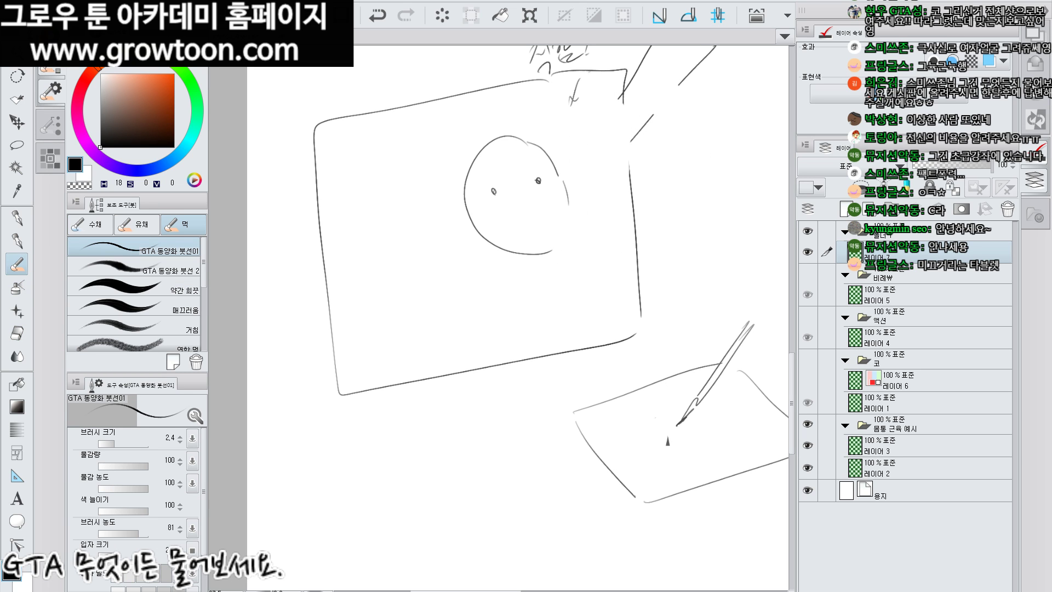
key("ctrl+z")
left_click_drag(559, 180, 566, 191)
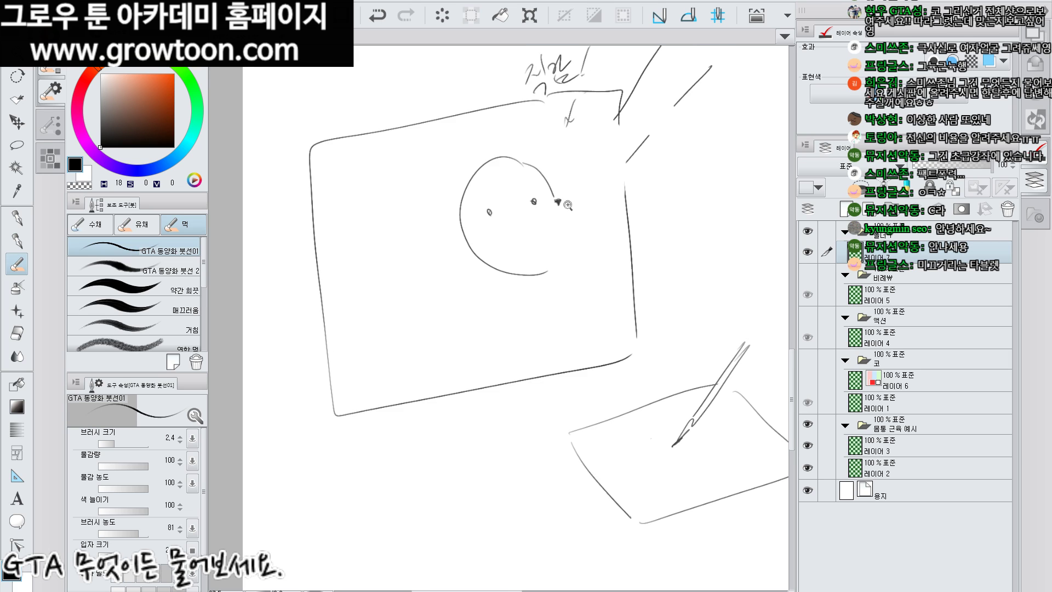
scroll(568, 192, "up", 1)
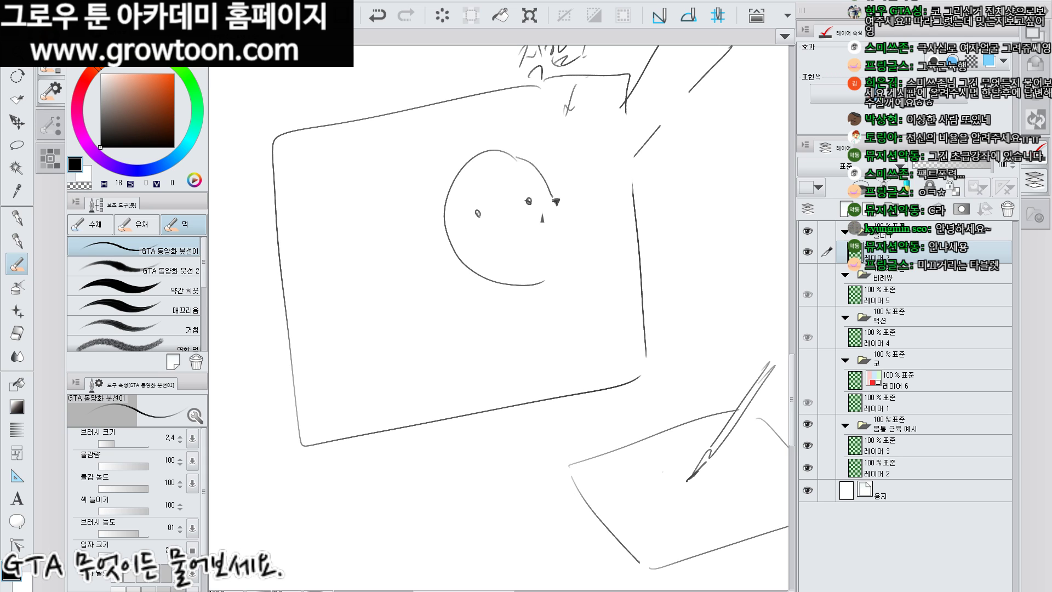
Draw a pencil inside the monitor with its tip at the circle's open end, and erase the cursor mark there
left_click_drag(542, 218, 533, 255)
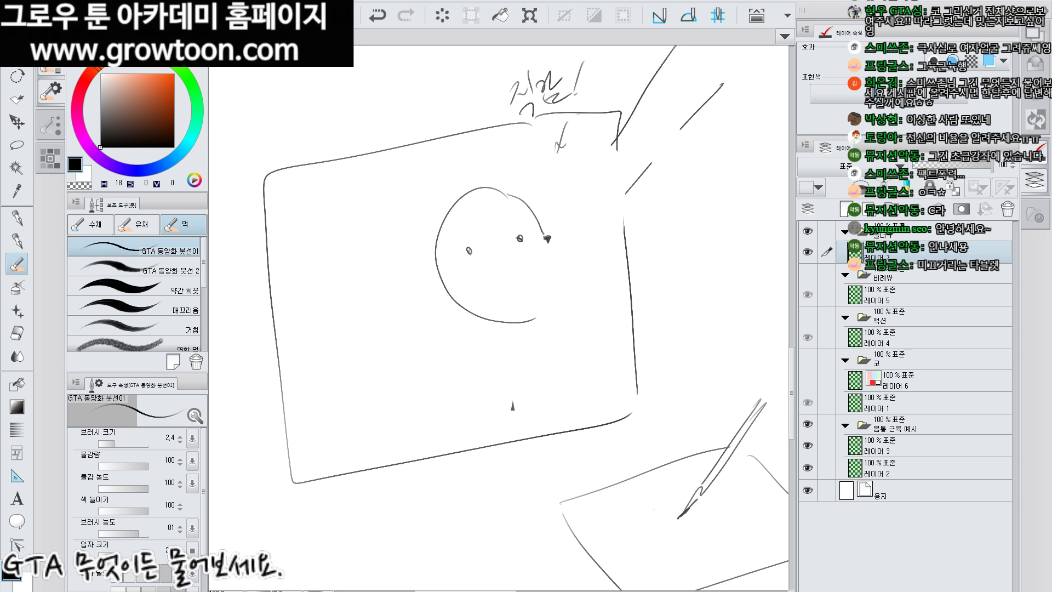
left_click_drag(647, 357, 621, 316)
left_click_drag(660, 481, 655, 495)
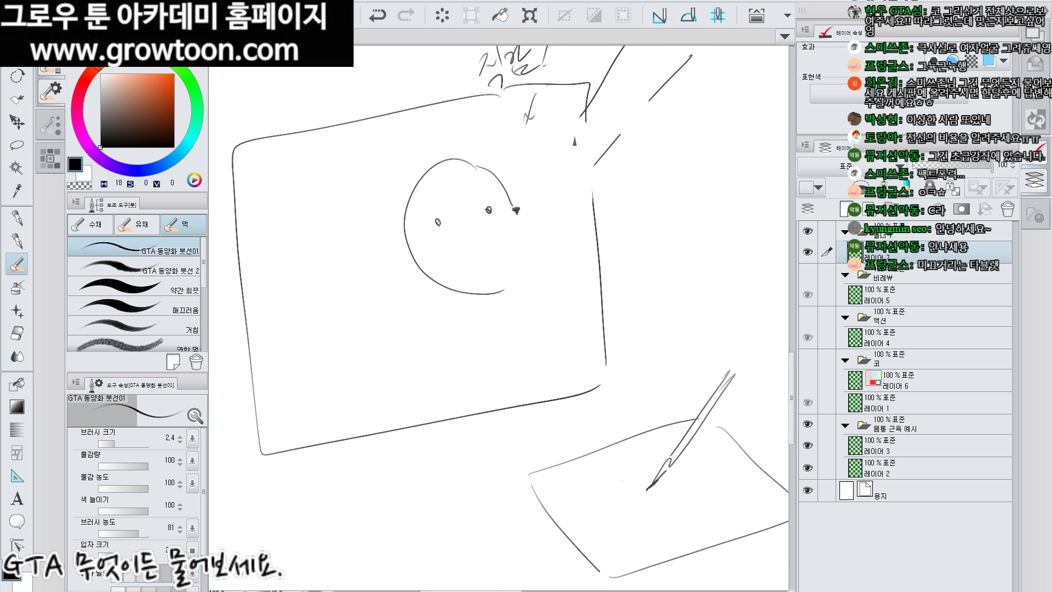
left_click_drag(574, 137, 525, 226)
key("ctrl+z")
mouse_move(578, 190)
left_mouse_down()
mouse_move(525, 226)
mouse_move(537, 212)
left_mouse_up()
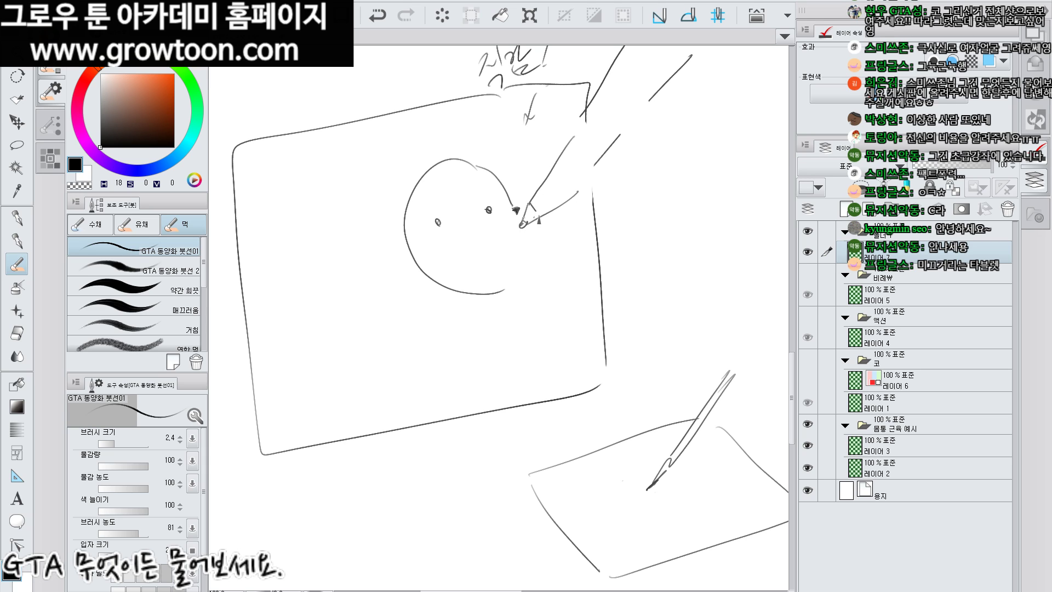
left_click_drag(576, 137, 568, 200)
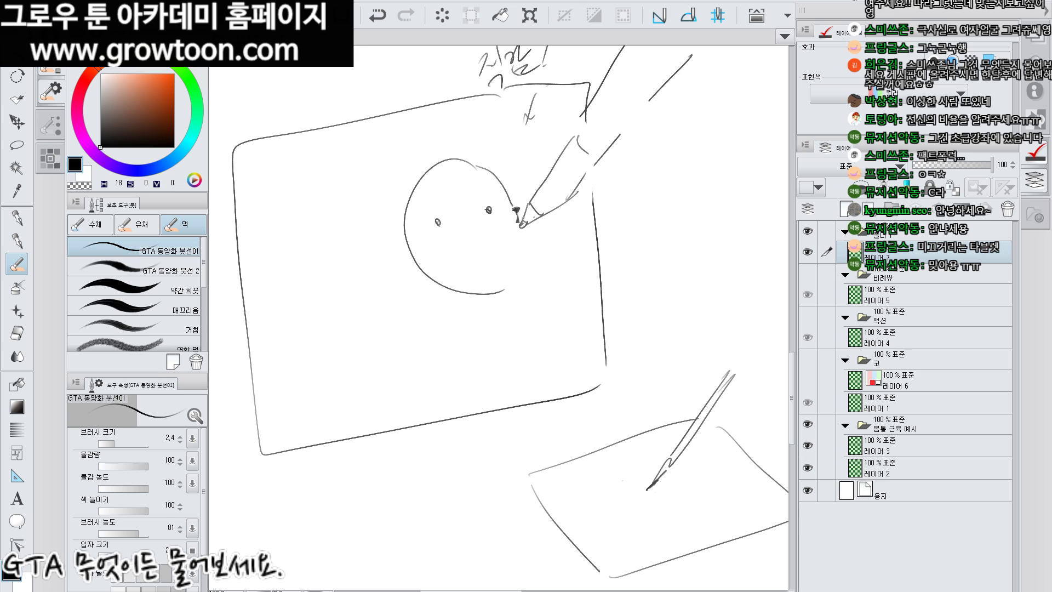
key("e")
key("b")
Try a long diagonal stroke across the monitor below the pencil, and undo it
left_click_drag(660, 181, 377, 408)
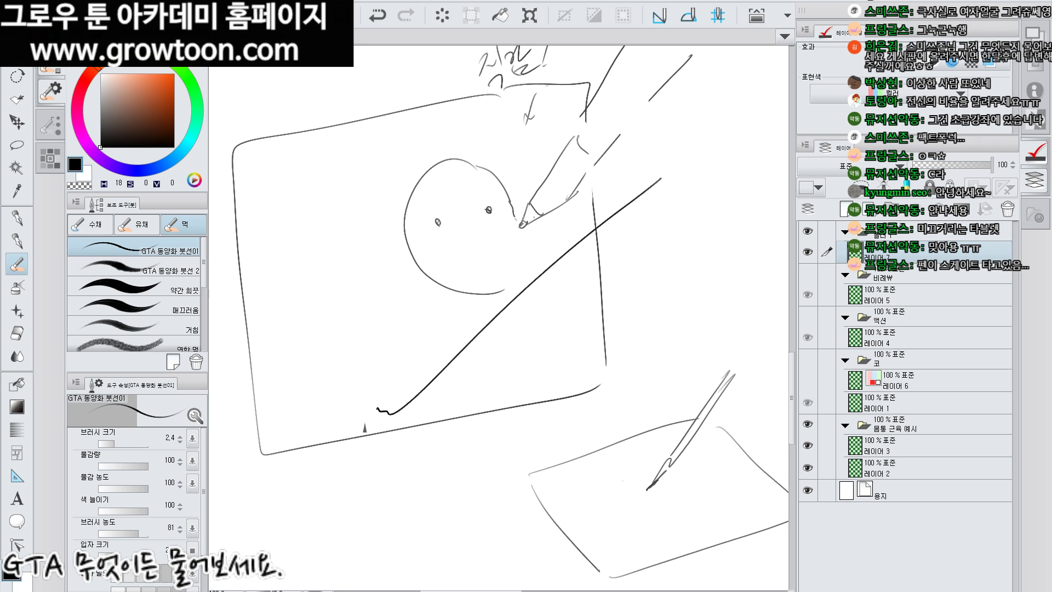
key("ctrl+z")
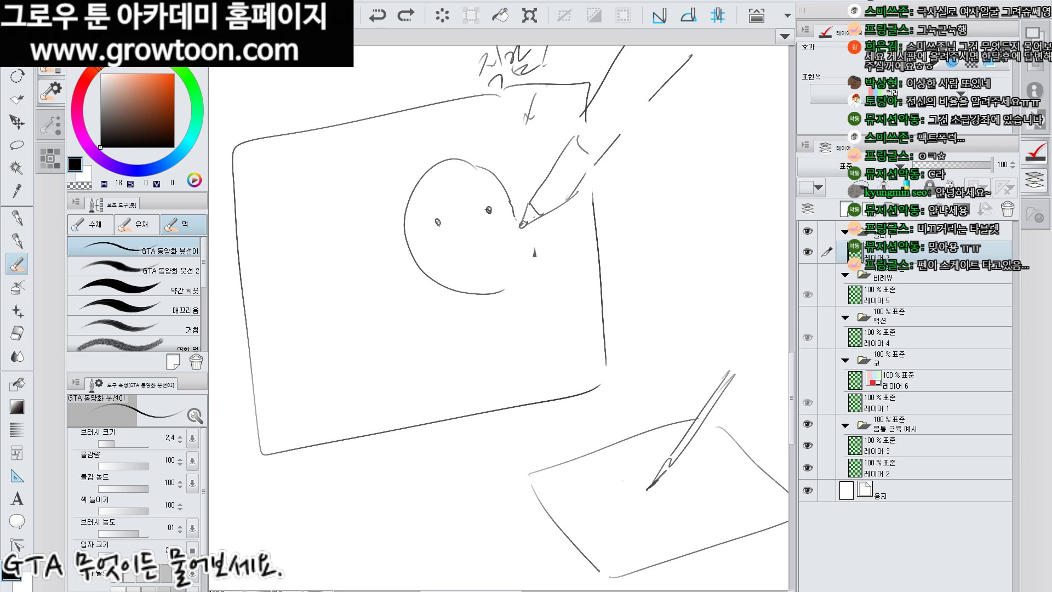
left_click(521, 227)
left_click_drag(514, 216, 513, 229)
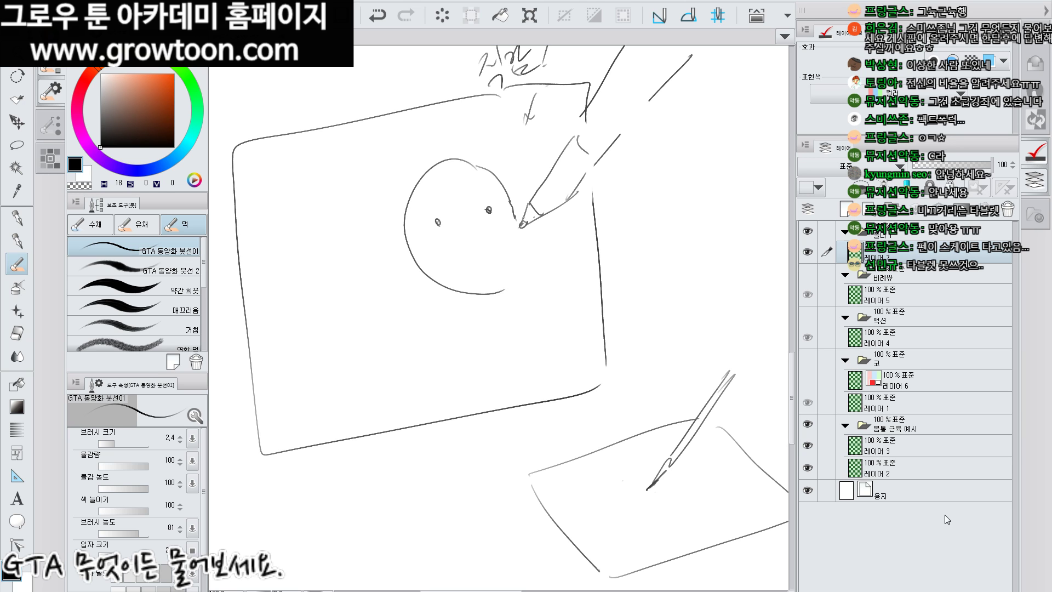
Switch to the Q&A document and review the question about holding a pencil versus a tablet pen
key("alt+Tab")
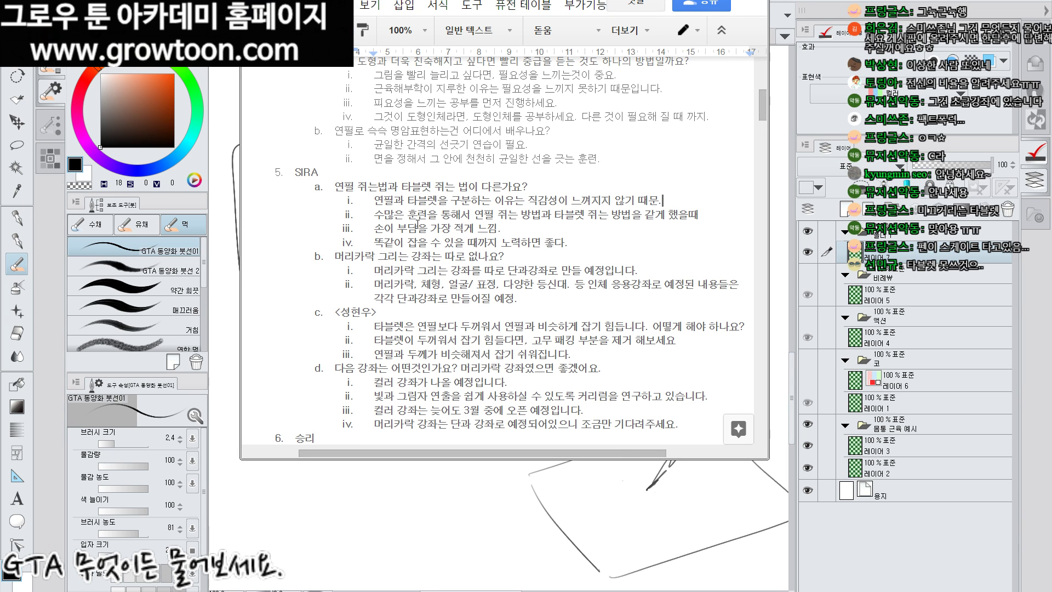
left_click_drag(384, 201, 502, 187)
left_click(528, 200)
left_click(523, 186)
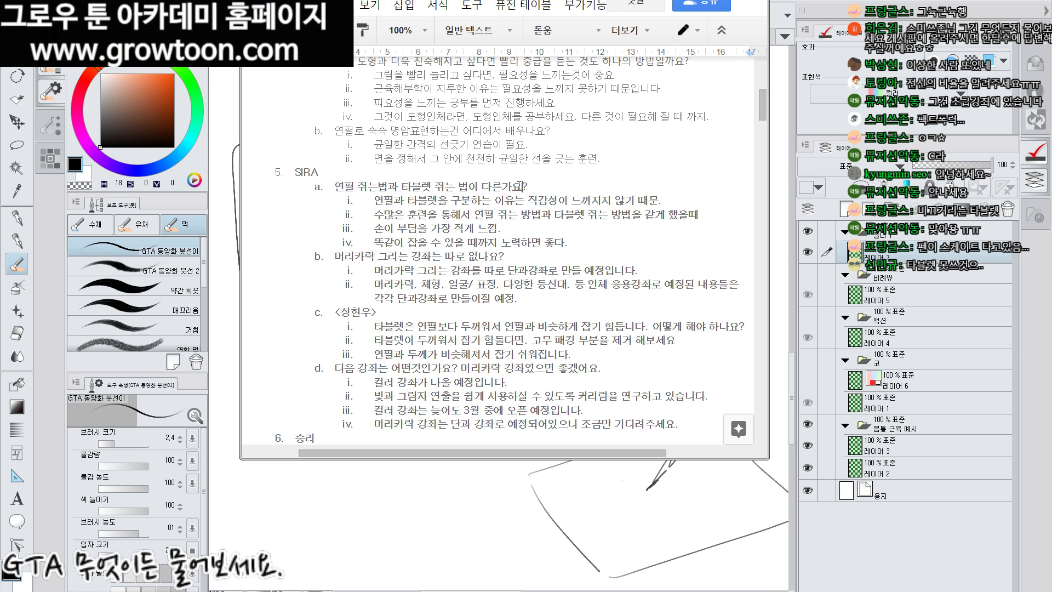
Return to the canvas, view the grip pen settings in the Wacom tablet properties, and close that window
left_click(816, 42)
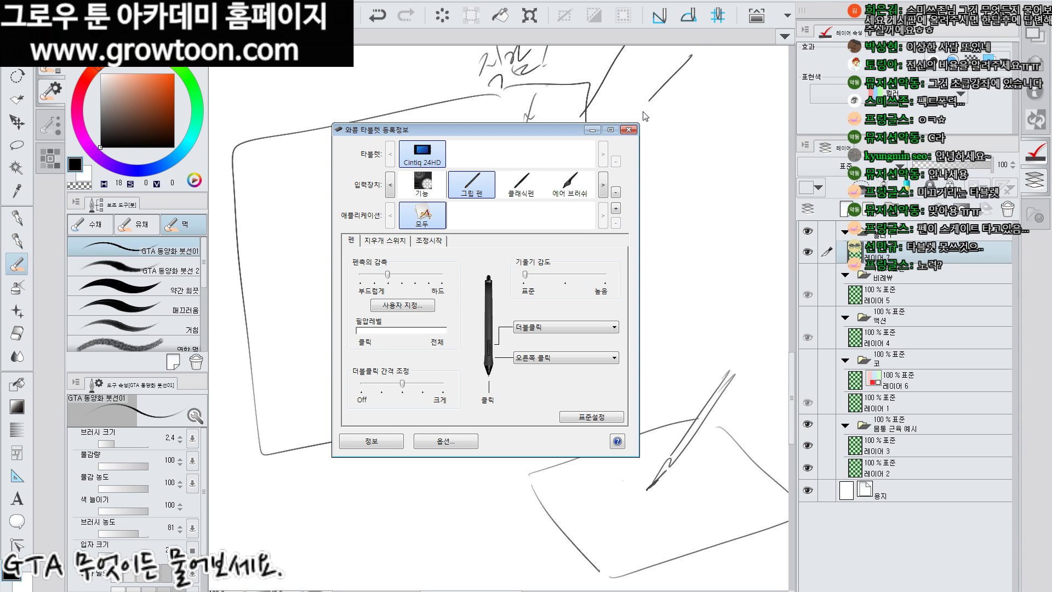
left_click(628, 130)
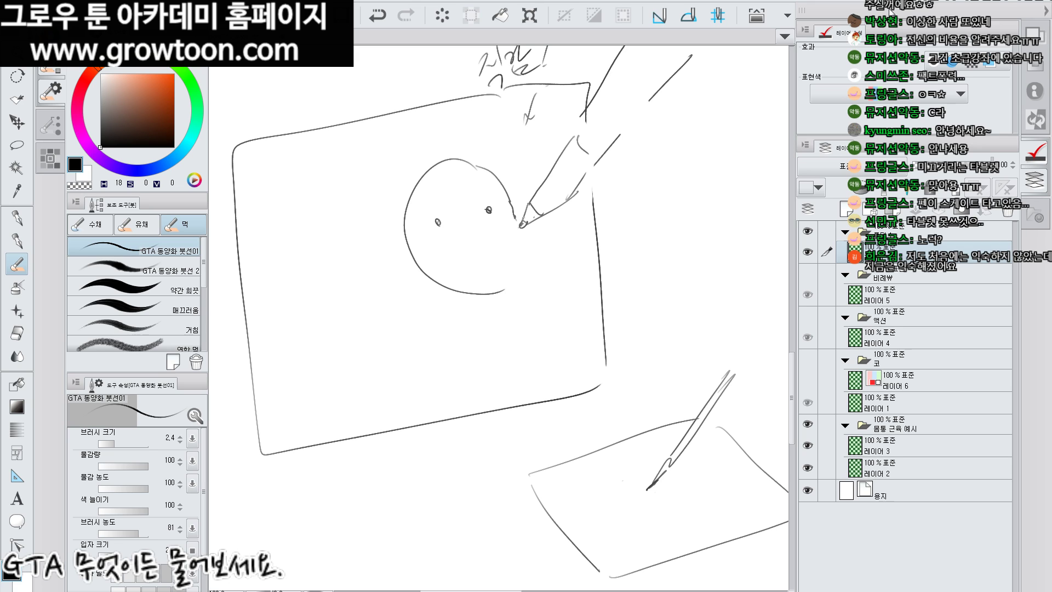
Scribble zigzag hatching beside the face inside the monitor, then try large looping circles around the pencil and undo them
left_click_drag(686, 136, 682, 163)
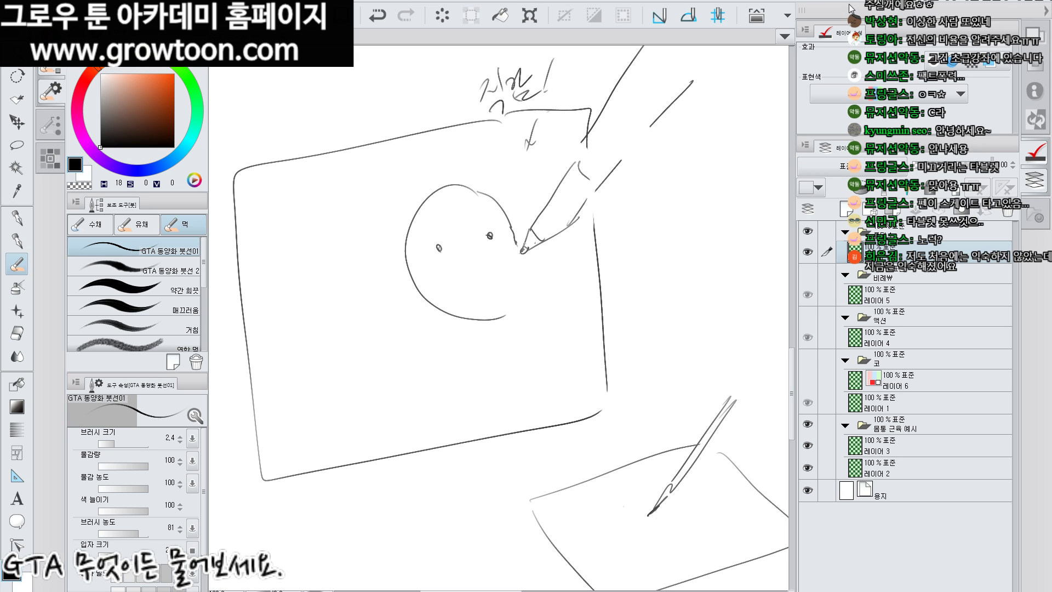
left_click_drag(319, 228, 282, 297)
mouse_move(318, 242)
left_mouse_down()
mouse_move(298, 301)
mouse_move(363, 250)
mouse_move(375, 261)
mouse_move(352, 315)
mouse_move(400, 314)
left_mouse_up()
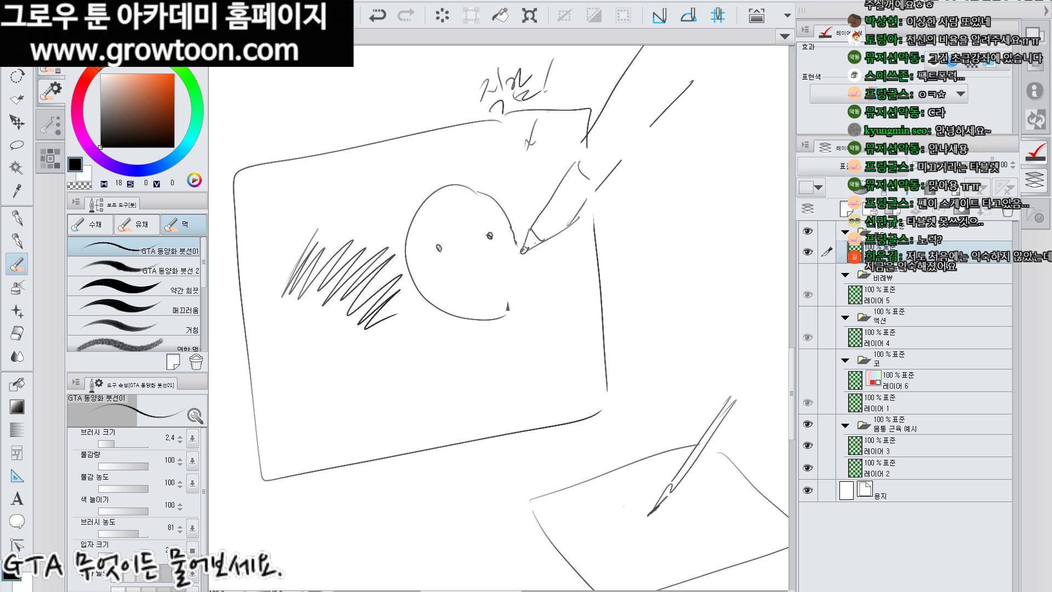
mouse_move(526, 123)
left_mouse_down()
mouse_move(441, 206)
mouse_move(523, 126)
mouse_move(641, 187)
mouse_move(614, 334)
mouse_move(507, 329)
mouse_move(428, 241)
mouse_move(541, 352)
left_mouse_up()
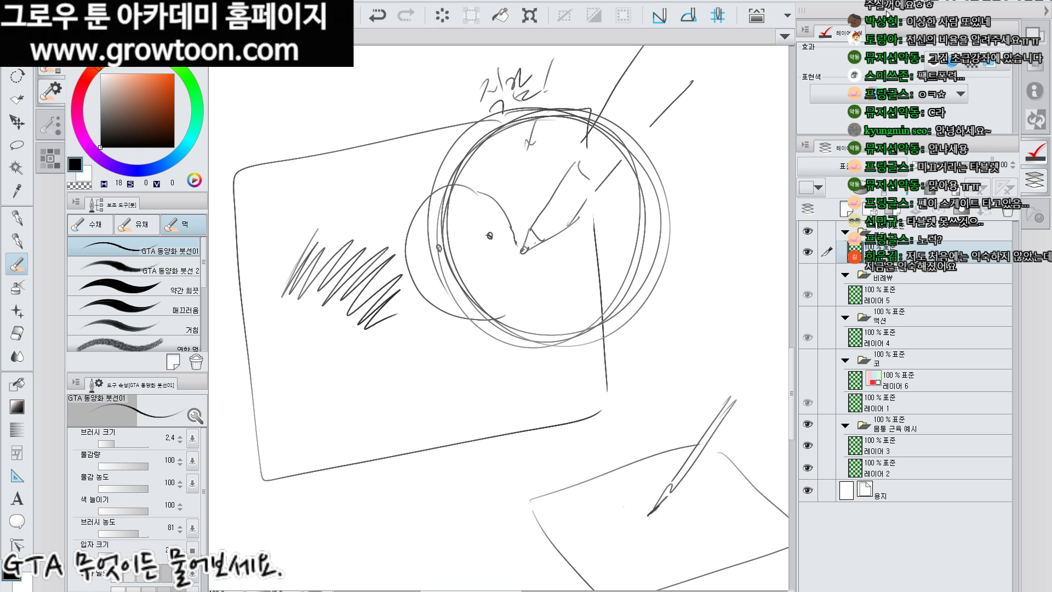
key("ctrl+z")
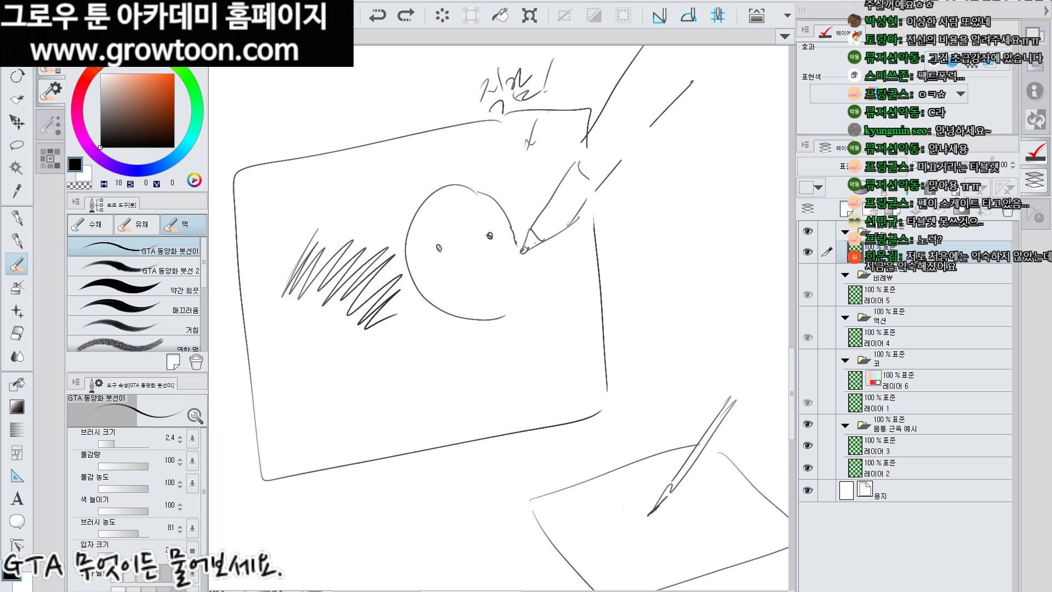
Switch to the Q&A document and go through the answers on training to hold pencil and tablet pen the same way
key("alt+Tab")
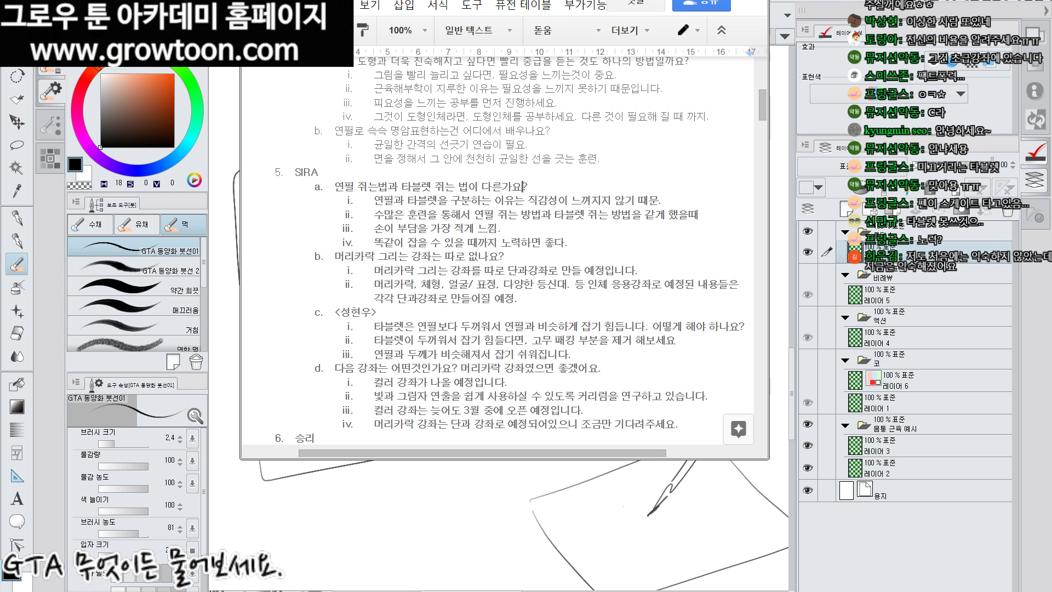
triple_click(406, 213)
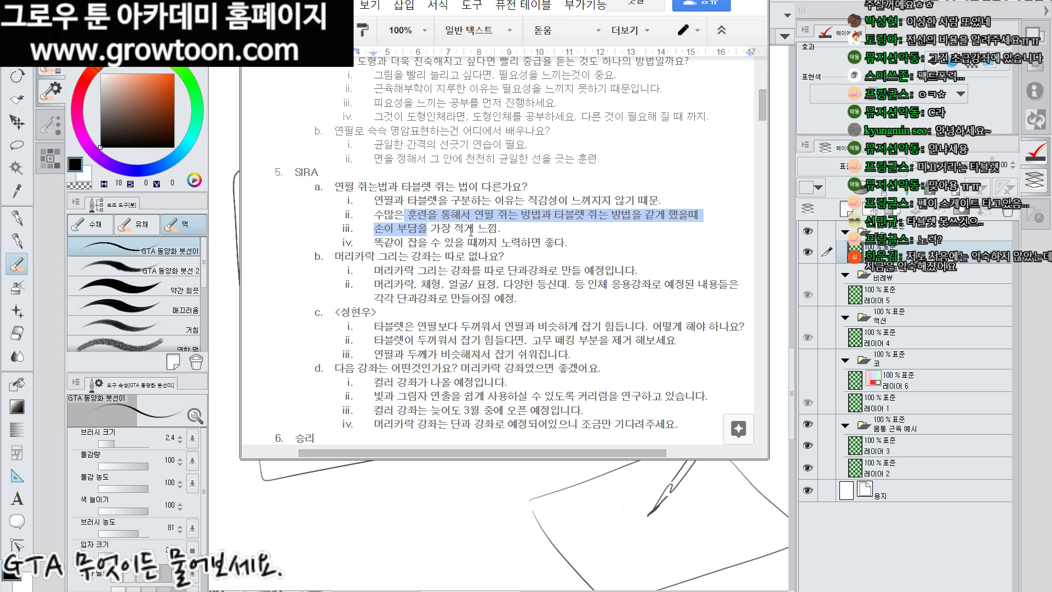
left_click_drag(383, 214, 669, 216)
left_click(669, 216)
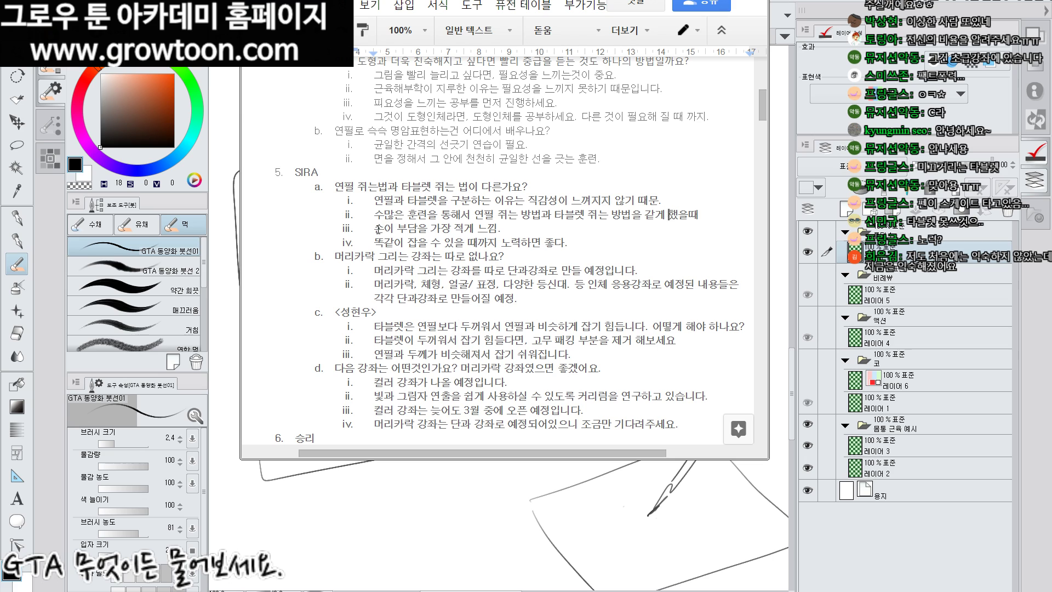
left_click_drag(375, 228, 479, 233)
left_click(478, 233)
left_click_drag(375, 228, 449, 231)
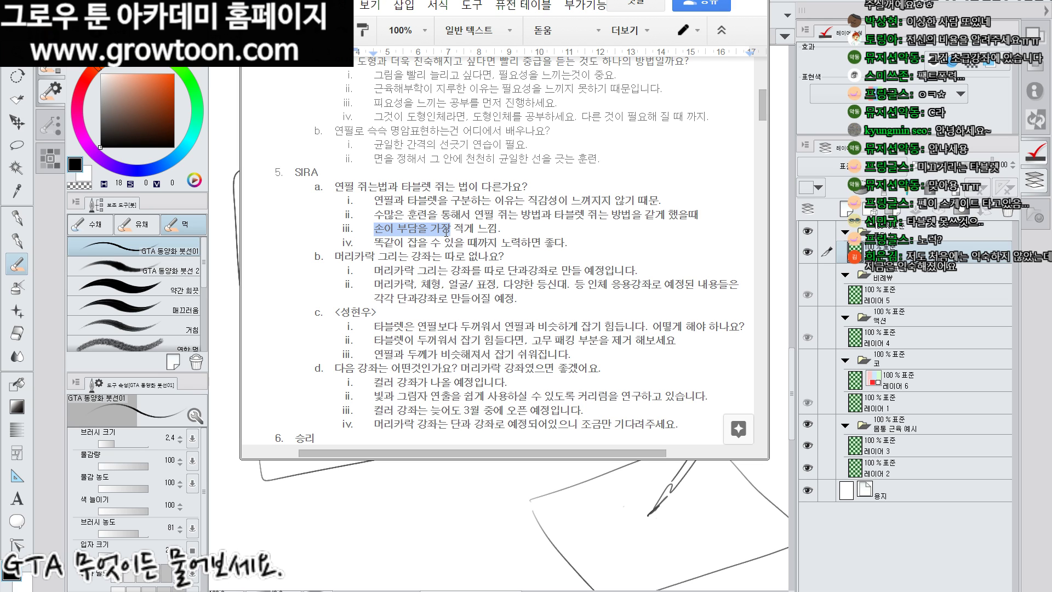
left_click_drag(385, 244, 478, 243)
left_click(499, 242)
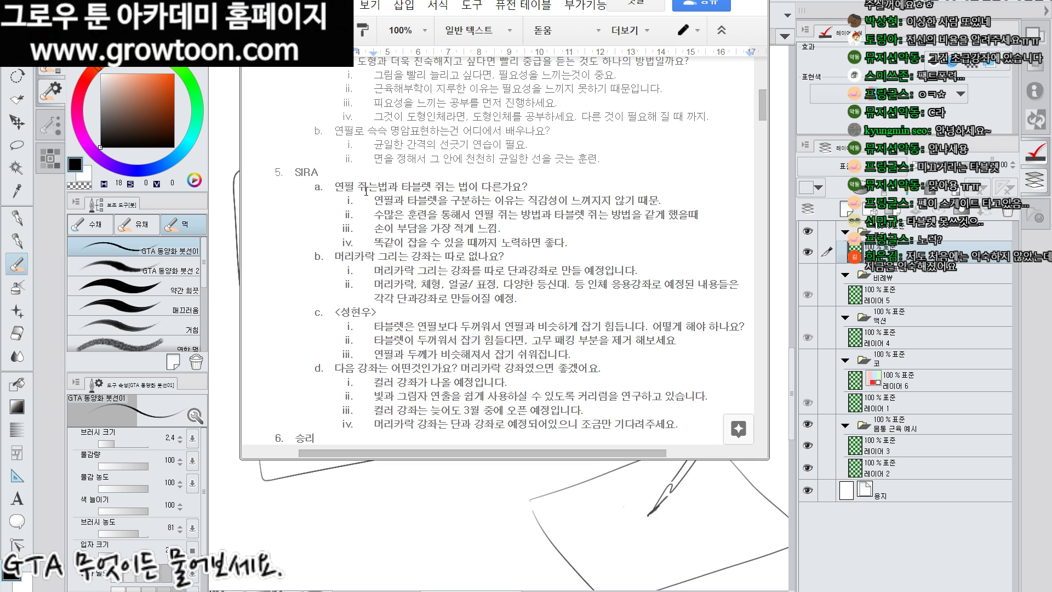
Read the question and answers about a separate lecture on drawing hair
left_click_drag(335, 256, 495, 257)
left_click(494, 256)
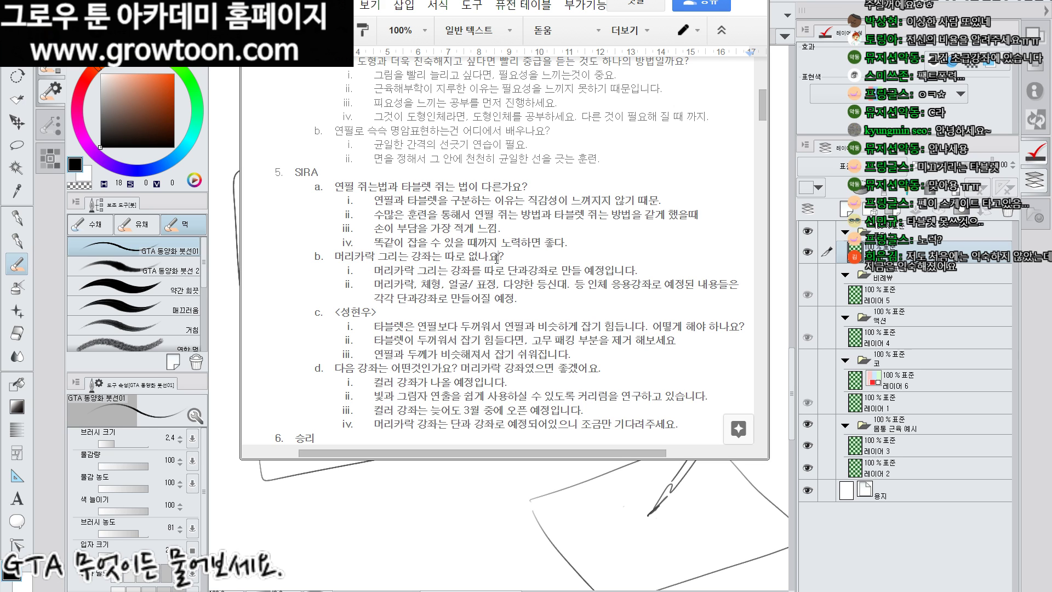
scroll(497, 256, "down", 1)
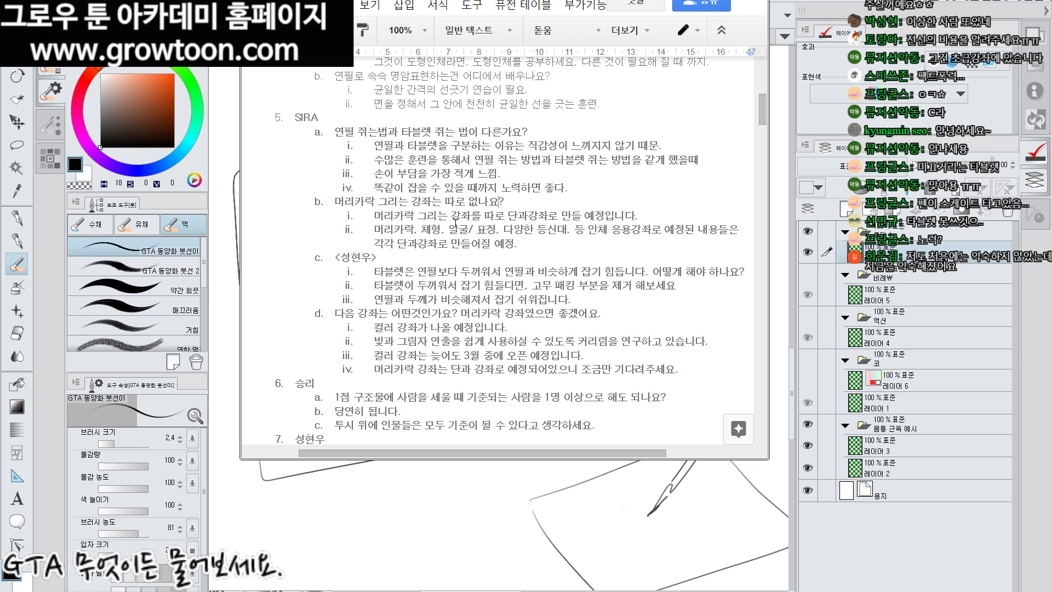
left_click(405, 215)
left_click(319, 119)
left_click(462, 159)
Read the question about the tablet pen being too thick to hold like a pencil, and its answers
left_click(384, 258)
left_click_drag(378, 271, 735, 274)
left_click(733, 272)
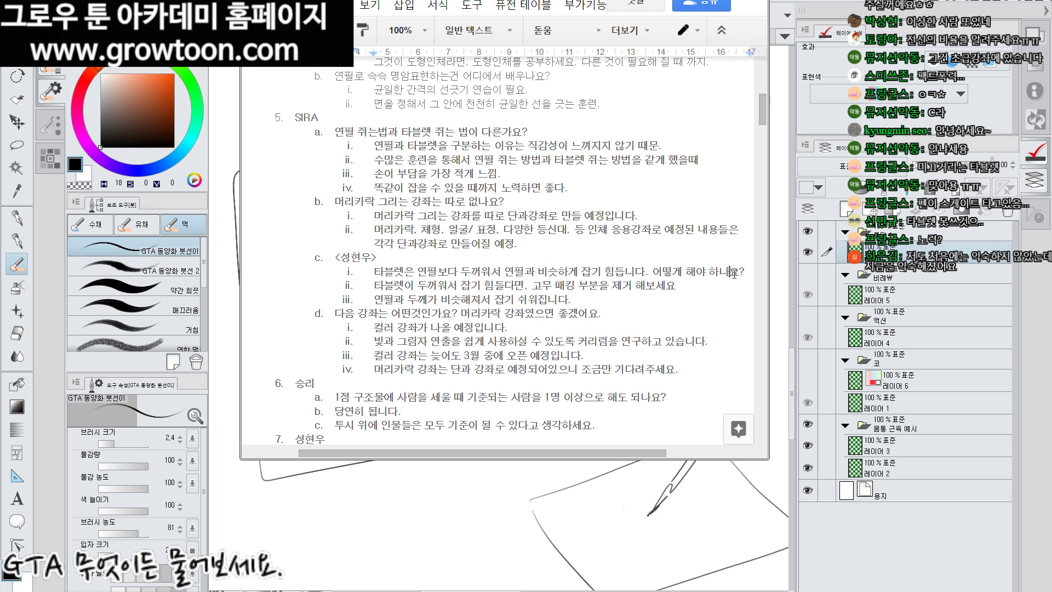
left_click(681, 290)
left_click(523, 315)
Draw a large stylus beside the monitor with a long barrel, conical nib and rounded end cap, and circle the nib
scroll(610, 216, "up", 3)
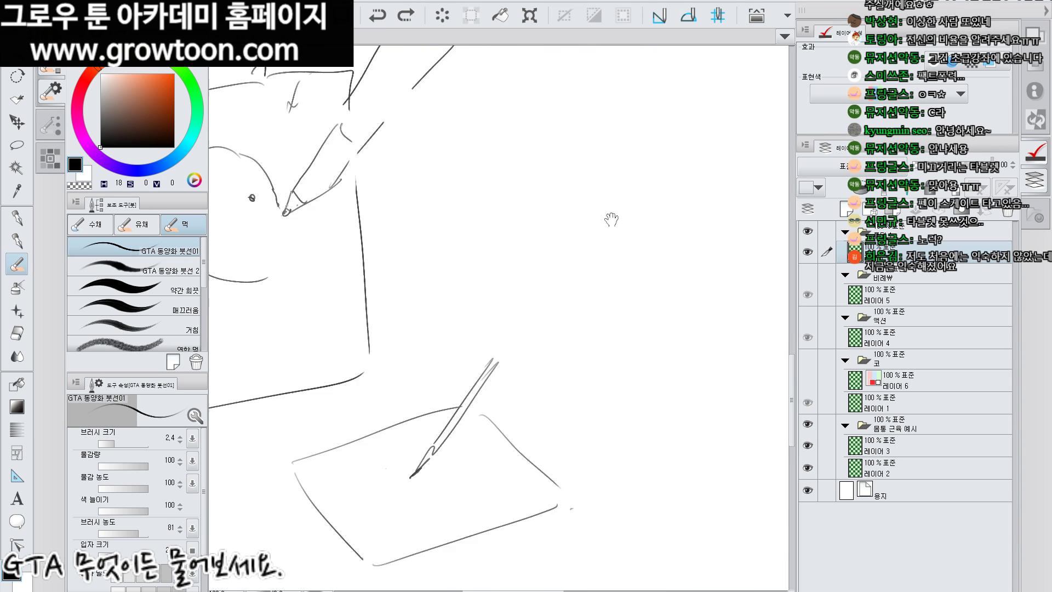
mouse_move(660, 130)
left_mouse_down()
mouse_move(326, 183)
mouse_move(302, 191)
mouse_move(283, 220)
mouse_move(315, 231)
mouse_move(600, 192)
mouse_move(706, 149)
mouse_move(702, 159)
mouse_move(693, 124)
mouse_move(699, 175)
left_mouse_up()
left_click_drag(513, 256, 521, 340)
key("ctrl+z")
left_click_drag(706, 208, 712, 247)
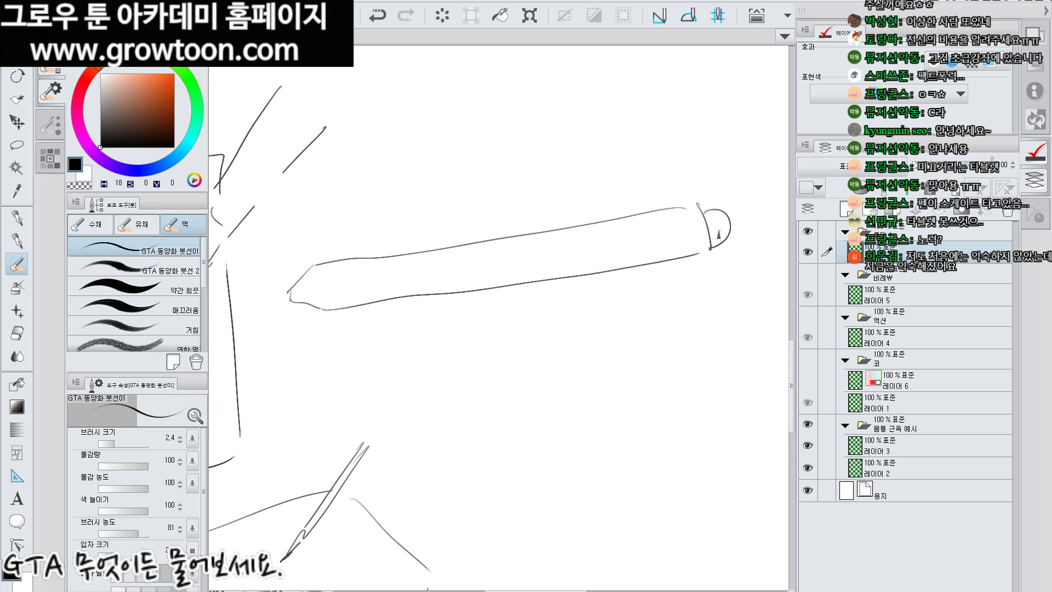
mouse_move(299, 294)
left_mouse_down()
mouse_move(328, 285)
mouse_move(331, 311)
left_mouse_up()
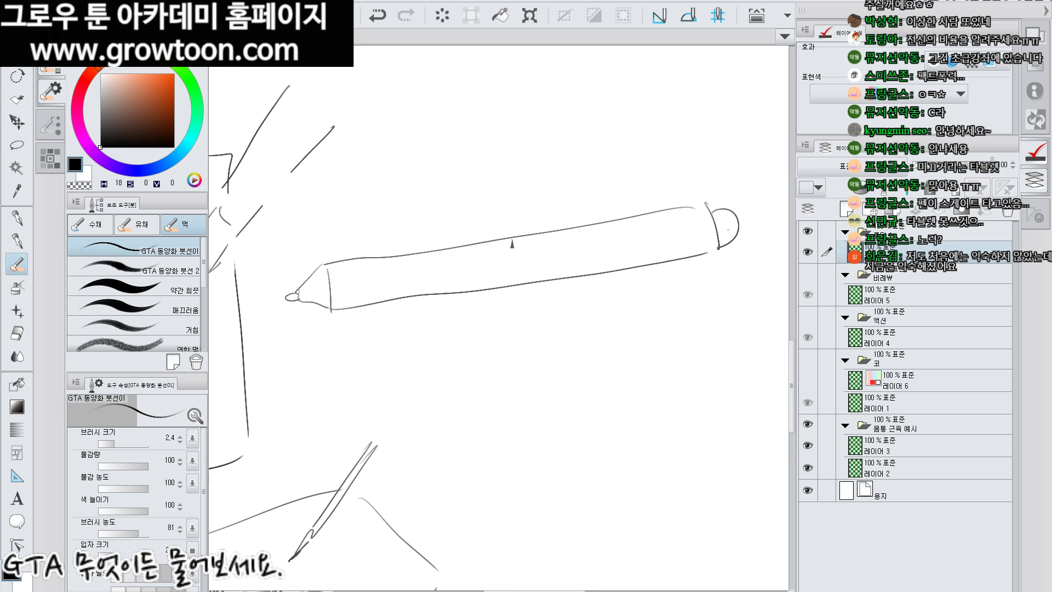
mouse_move(328, 263)
left_mouse_down()
mouse_move(332, 307)
mouse_move(336, 259)
mouse_move(333, 328)
left_mouse_up()
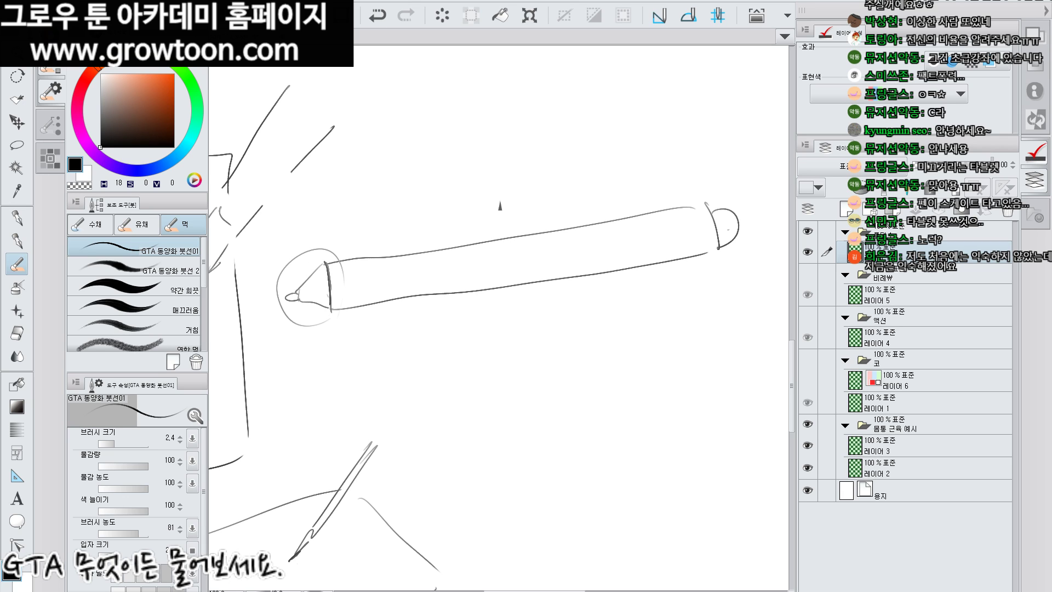
Add a dividing line across the stylus barrel, erase its lower edge and end cap, and redraw a slimmer lower edge
left_click_drag(529, 235, 543, 266)
key("e")
left_click_drag(378, 306, 707, 252)
key("b")
mouse_move(328, 311)
left_mouse_down()
mouse_move(685, 243)
mouse_move(702, 204)
left_mouse_up()
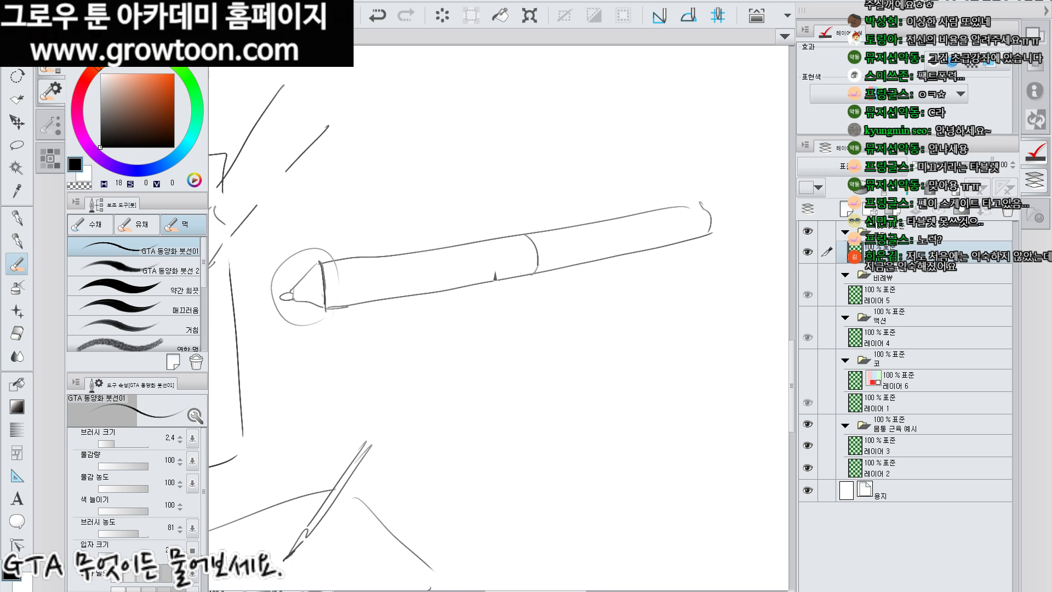
Draw a side button on the front of the stylus barrel, clean up around it, and add a small pointed end cap
mouse_move(361, 274)
left_mouse_down()
mouse_move(371, 255)
mouse_move(434, 251)
mouse_move(433, 262)
mouse_move(361, 273)
left_mouse_up()
key("e")
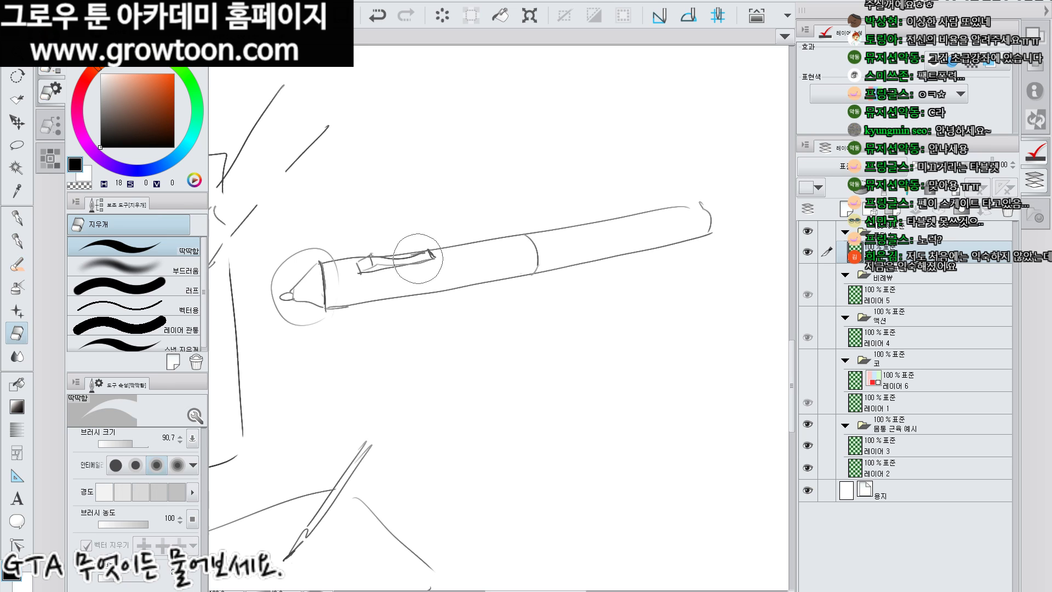
left_click_drag(417, 252, 415, 260)
key("b")
left_click_drag(705, 211, 715, 230)
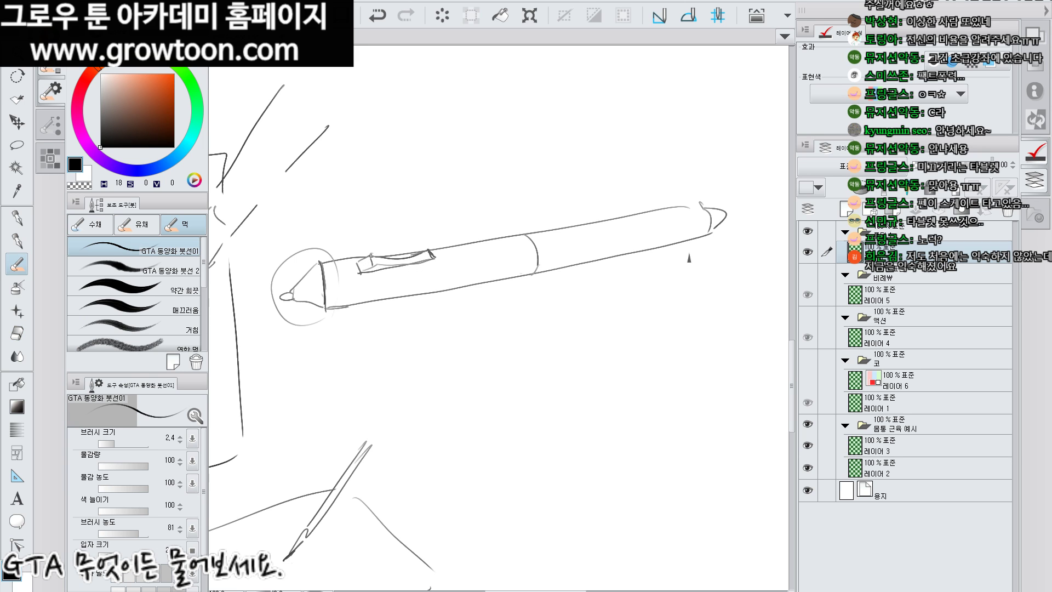
Draw short arrows pointing at the stylus nib and front barrel, plus a long arrow leading away beneath the barrel
left_click_drag(550, 290, 430, 347)
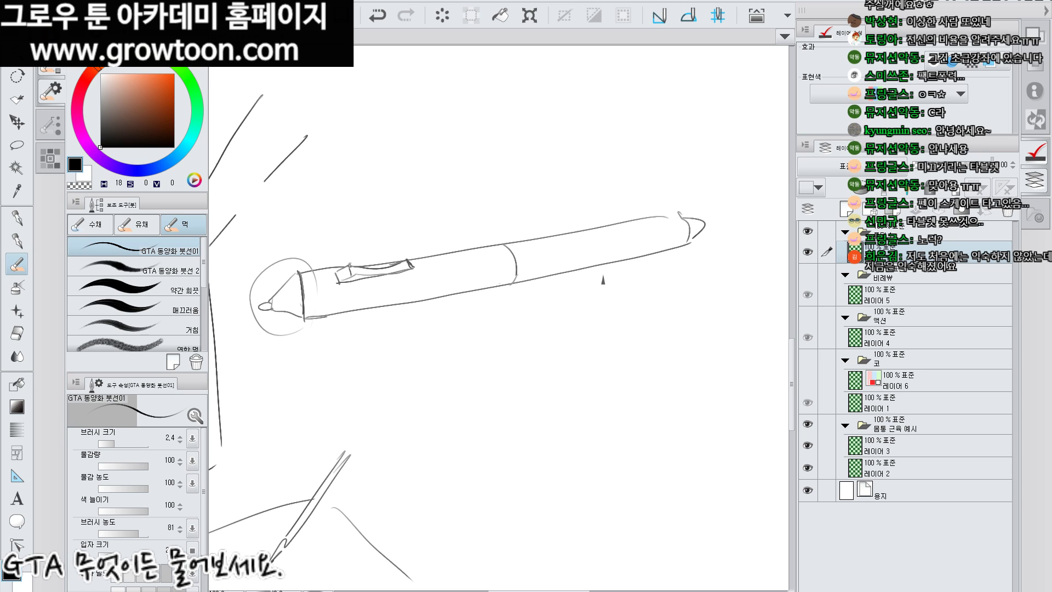
left_click_drag(603, 280, 616, 283)
left_click_drag(297, 230, 290, 264)
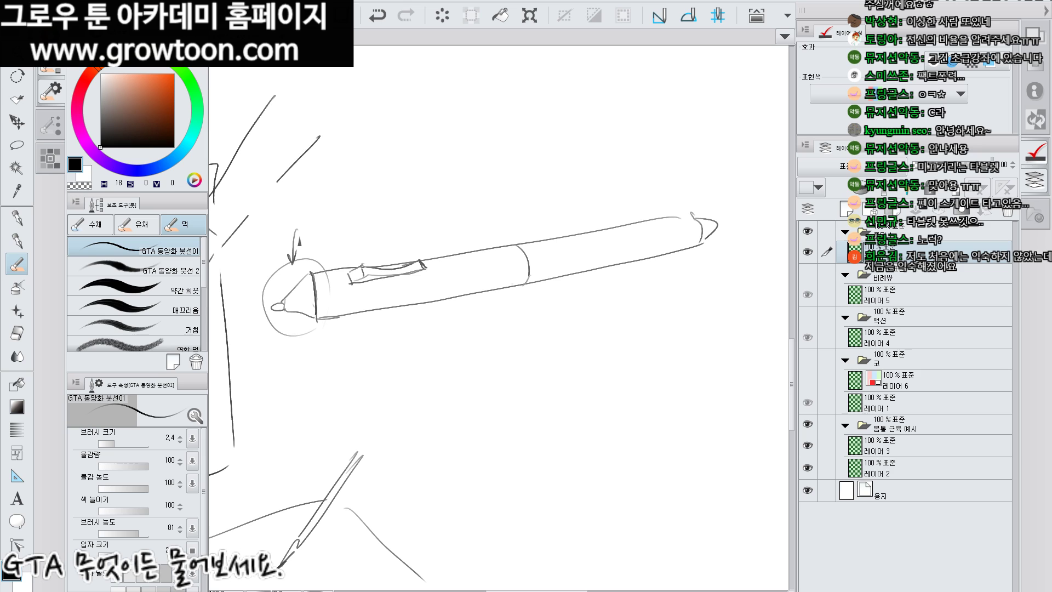
mouse_move(476, 224)
left_mouse_down()
mouse_move(470, 267)
mouse_move(484, 250)
left_mouse_up()
mouse_move(398, 303)
left_mouse_down()
mouse_move(239, 366)
mouse_move(262, 366)
left_mouse_up()
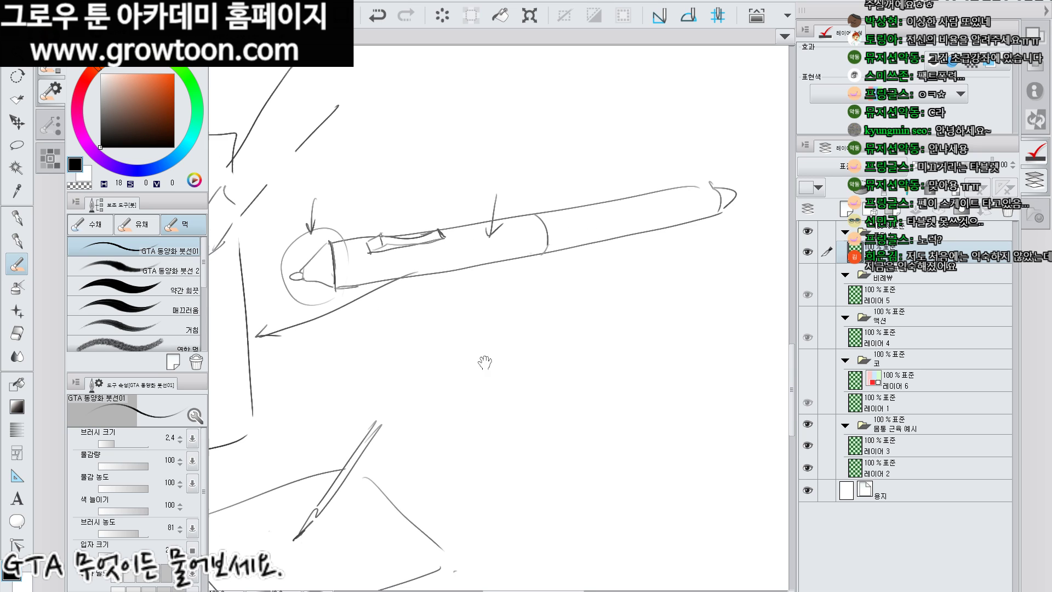
Erase the front barrel's outline and redraw it as a thinner rod emerging from a collar on the rear barrel
left_click_drag(468, 392, 485, 361)
key("e")
mouse_move(535, 253)
left_mouse_down()
mouse_move(348, 288)
mouse_move(352, 257)
mouse_move(338, 238)
mouse_move(449, 217)
mouse_move(398, 232)
mouse_move(512, 219)
mouse_move(492, 217)
mouse_move(498, 229)
mouse_move(530, 214)
mouse_move(543, 225)
mouse_move(529, 225)
mouse_move(539, 251)
mouse_move(337, 283)
left_mouse_up()
key("b")
mouse_move(331, 244)
left_mouse_down()
mouse_move(526, 224)
mouse_move(541, 257)
left_mouse_up()
key("ctrl+z")
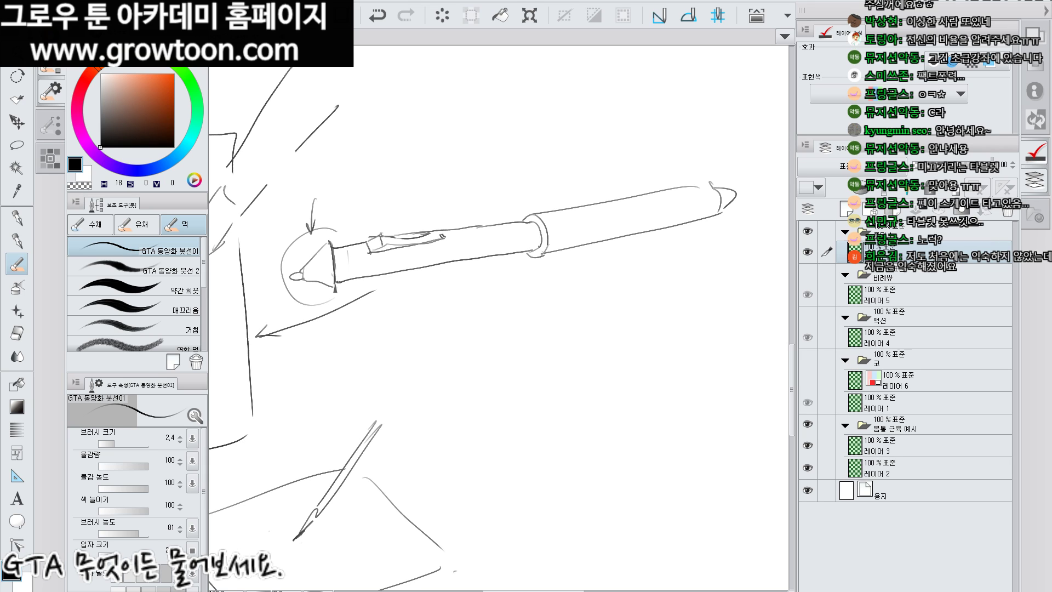
Sketch a hand gripping the thin front barrel of the stylus, with the index finger and knuckles above and fingertips below
left_click_drag(401, 183, 354, 239)
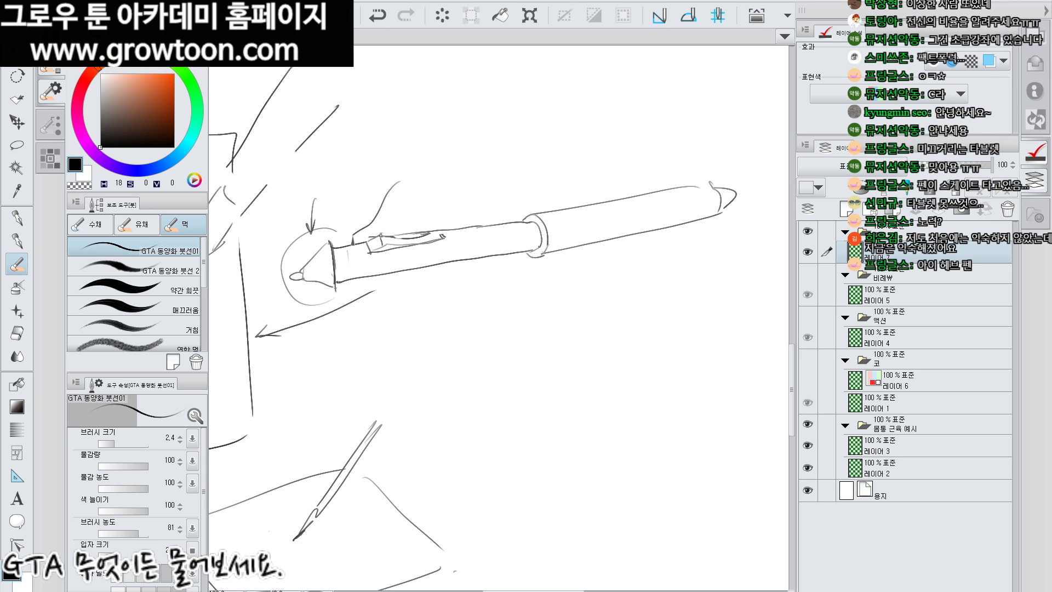
mouse_move(505, 267)
left_mouse_down()
mouse_move(397, 267)
mouse_move(377, 273)
mouse_move(367, 294)
mouse_move(383, 273)
mouse_move(373, 294)
mouse_move(456, 311)
left_mouse_up()
mouse_move(383, 200)
left_mouse_down()
mouse_move(451, 147)
mouse_move(549, 224)
mouse_move(525, 203)
left_mouse_up()
left_click_drag(466, 265, 543, 269)
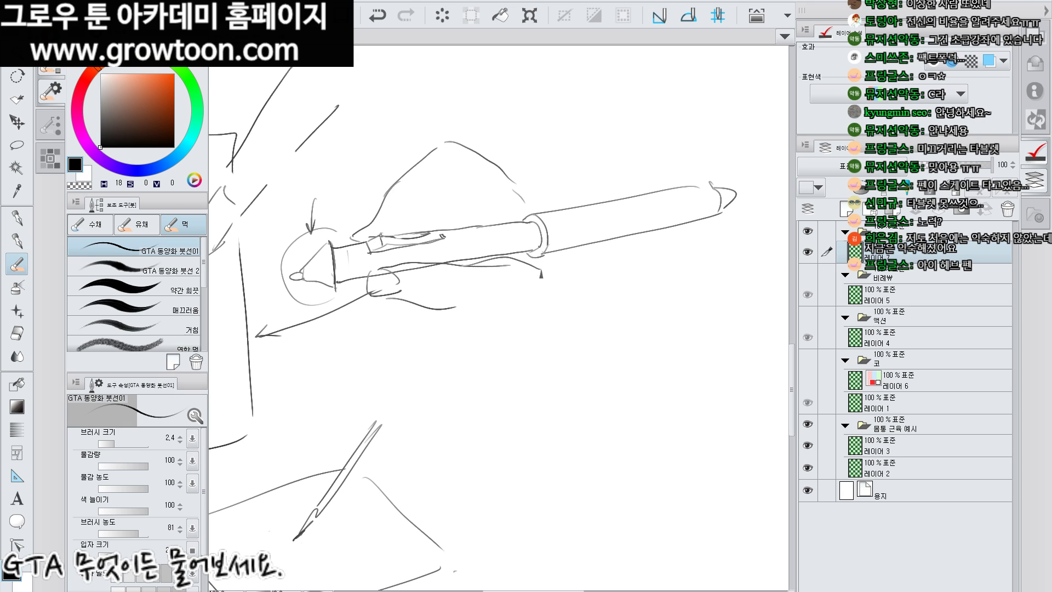
key("ctrl+z")
mouse_move(425, 235)
left_mouse_down()
mouse_move(459, 202)
mouse_move(410, 237)
mouse_move(473, 186)
mouse_move(453, 213)
mouse_move(474, 229)
left_mouse_up()
mouse_move(351, 290)
left_mouse_down()
mouse_move(337, 327)
mouse_move(383, 310)
mouse_move(384, 376)
mouse_move(417, 331)
left_mouse_up()
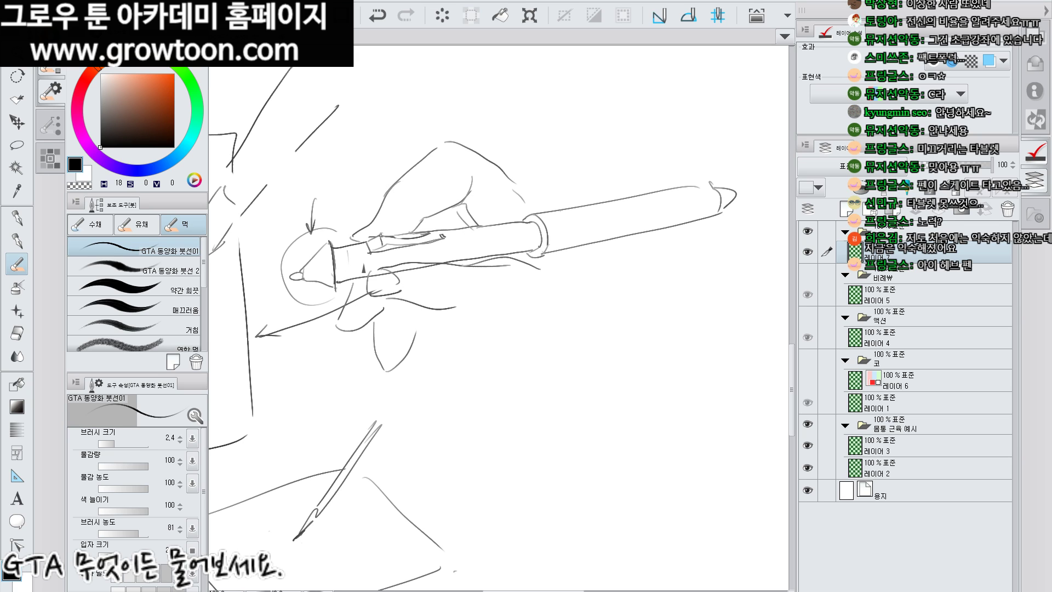
Extend the hand sketch with curved lines for the palm, the heel of the hand and the wrist beneath the stylus
left_click_drag(457, 295, 502, 333)
left_click_drag(557, 252, 590, 331)
key("ctrl+z")
mouse_move(425, 325)
left_mouse_down()
mouse_move(477, 393)
mouse_move(532, 386)
left_mouse_up()
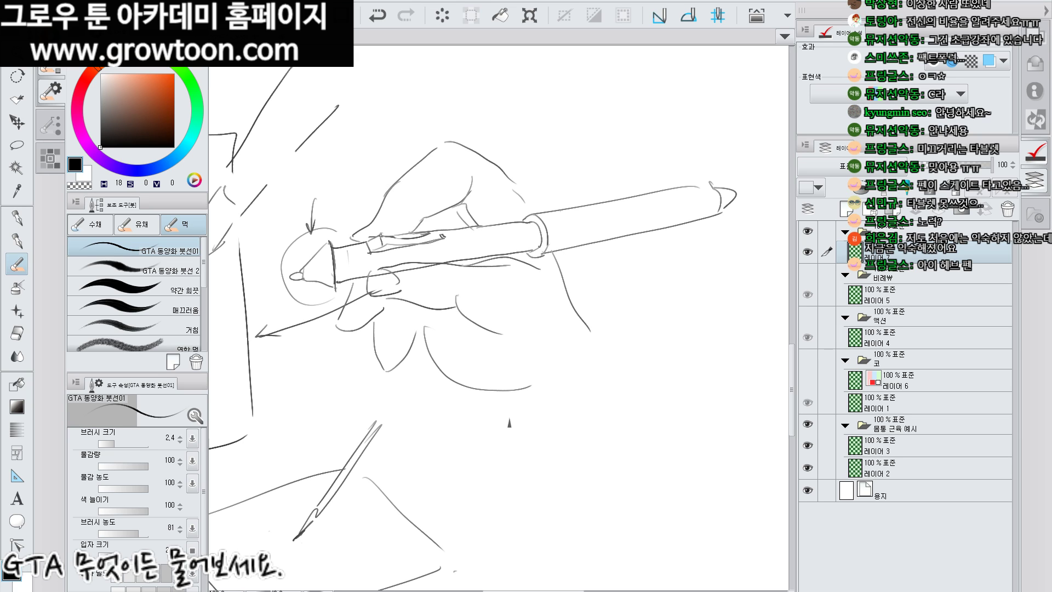
left_click_drag(519, 304, 548, 300)
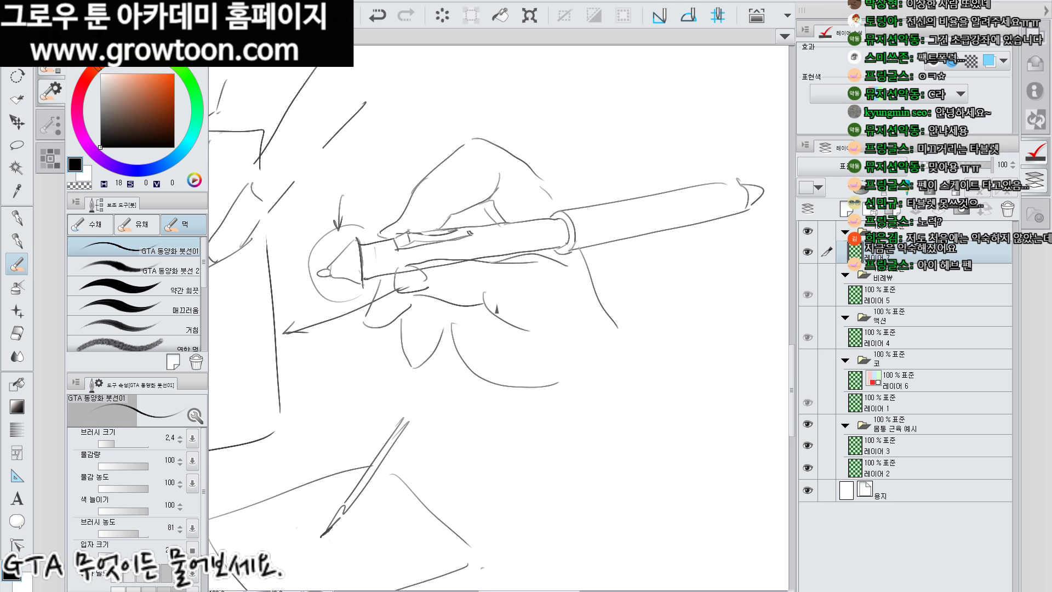
Switch to the Q&A document in Google Docs and examine the question about the next course and a hair course
key("alt+Tab")
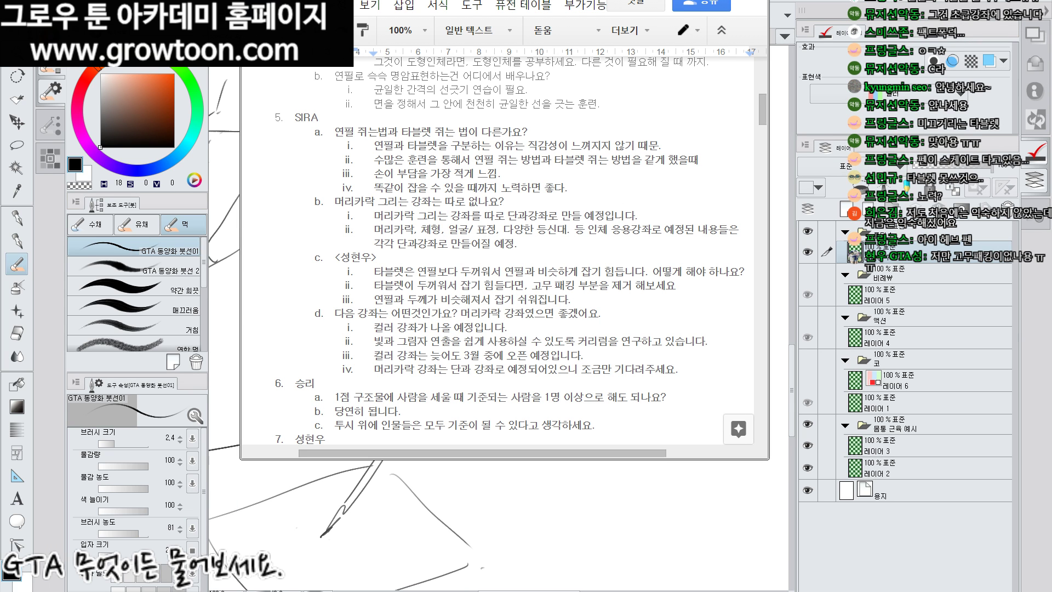
key("alt+Tab")
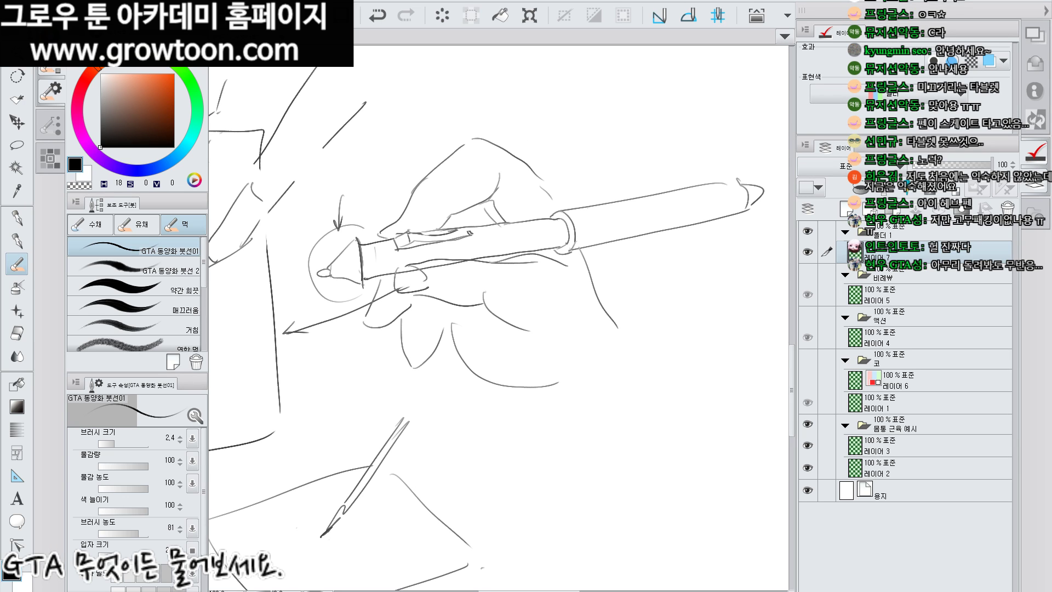
key("alt+Tab")
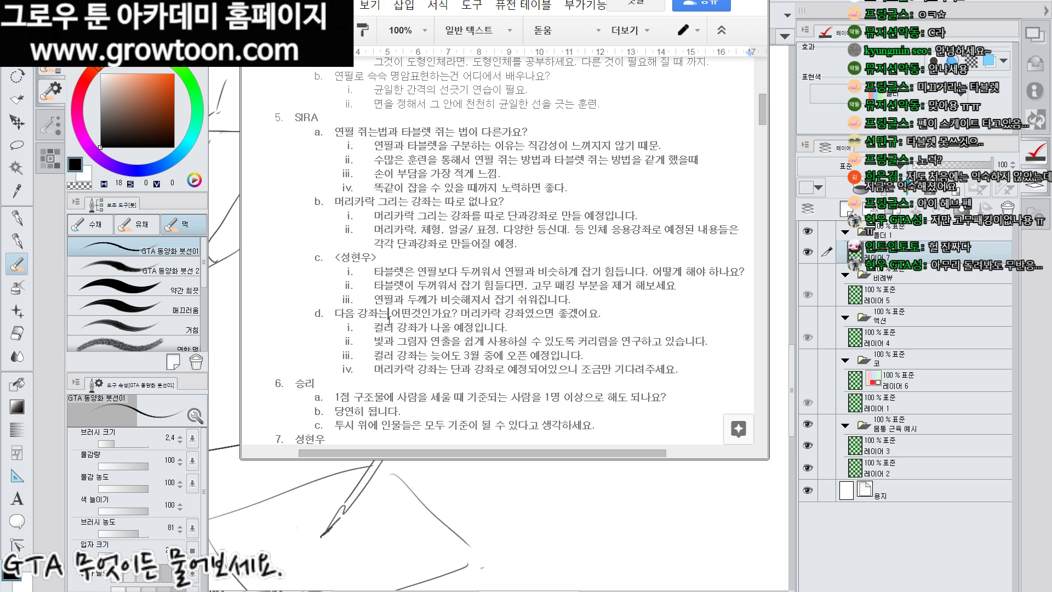
double_click(353, 313)
left_click_drag(353, 313, 412, 314)
left_click(427, 324)
left_click_drag(369, 131, 430, 216)
left_click(430, 215)
Go through the answers on the color course, its light and shadow curriculum and the separate hair course, up to item 6
scroll(448, 341, "down", 2)
left_click_drag(392, 218, 474, 208)
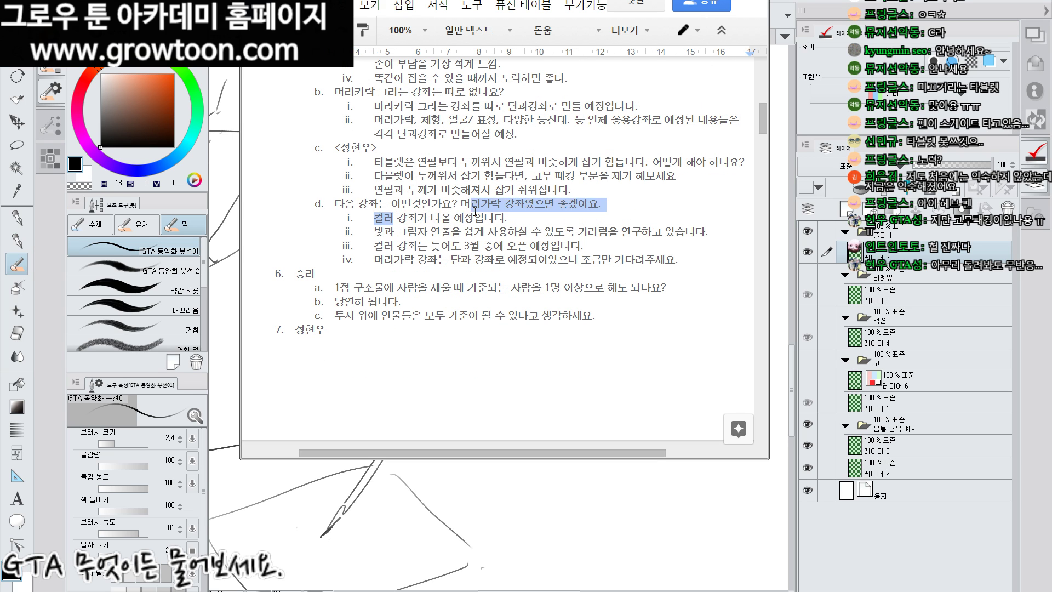
left_click(475, 209)
left_click_drag(384, 232, 477, 236)
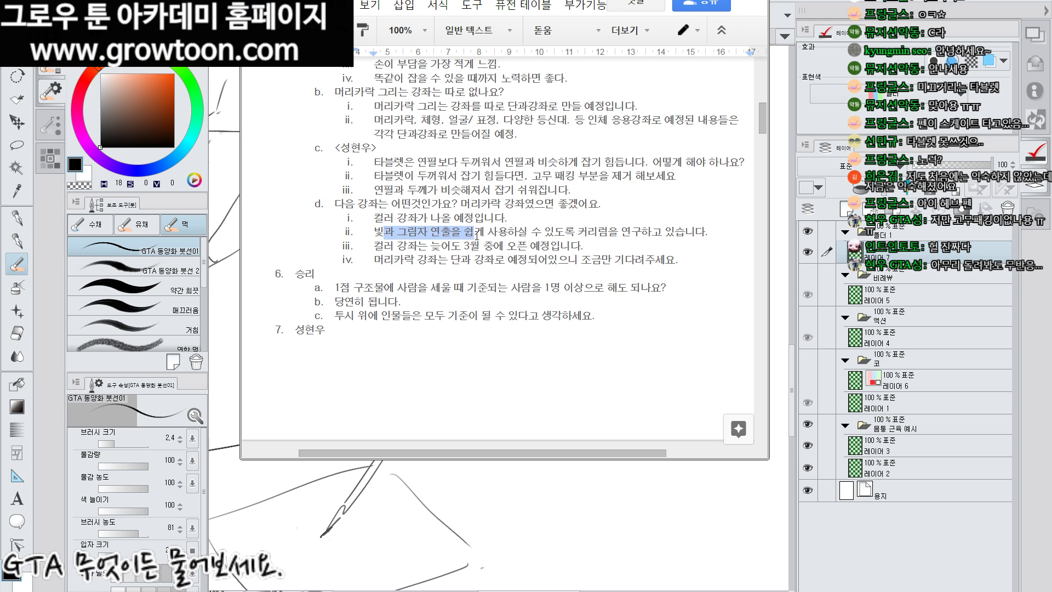
left_click(476, 234)
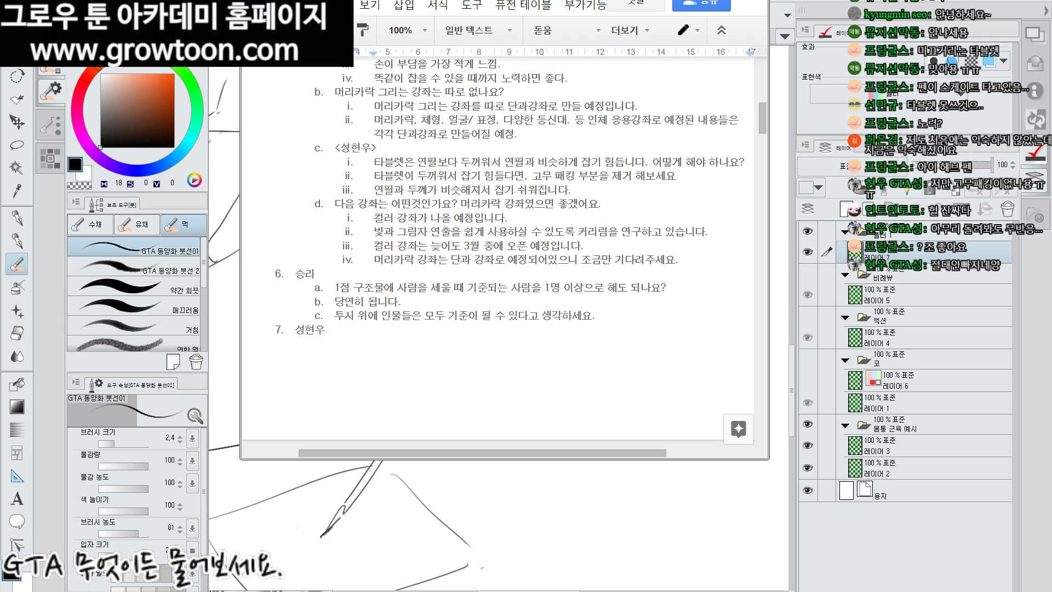
left_click(531, 232)
left_click(557, 261)
scroll(465, 282, "down", 1)
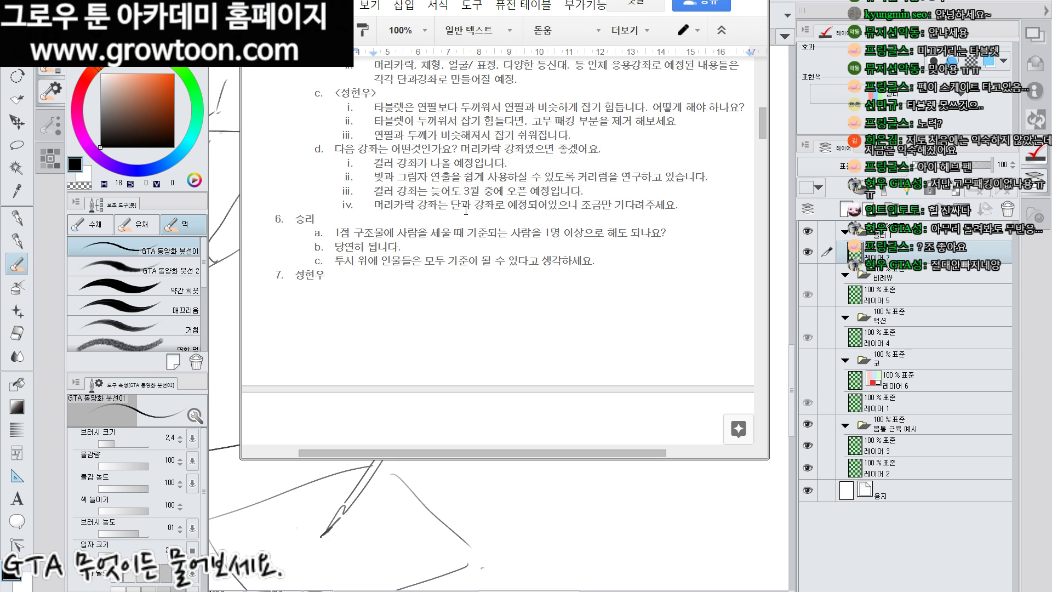
left_click(437, 204)
left_click(454, 219)
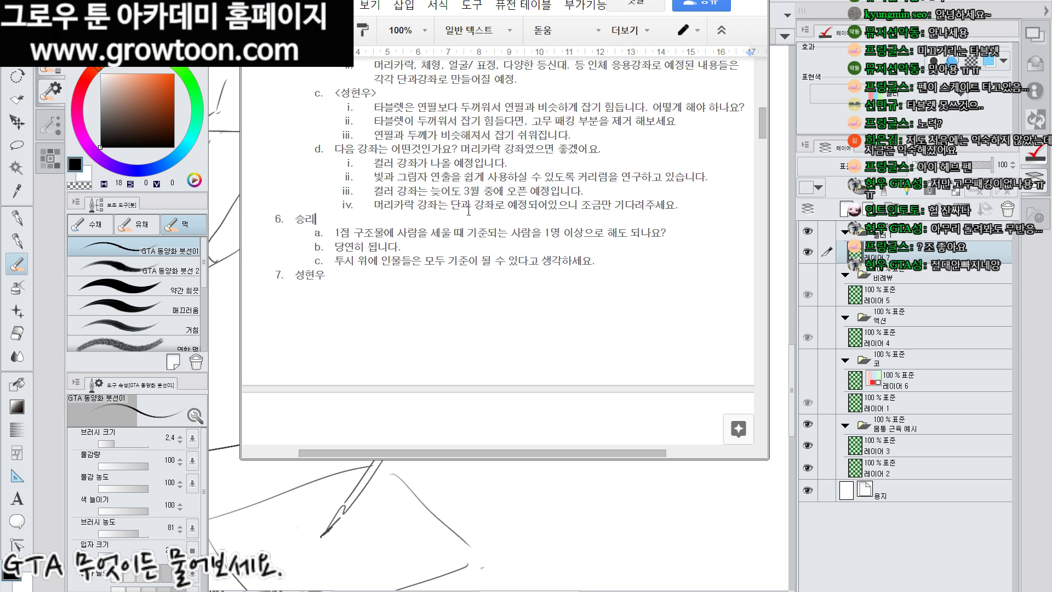